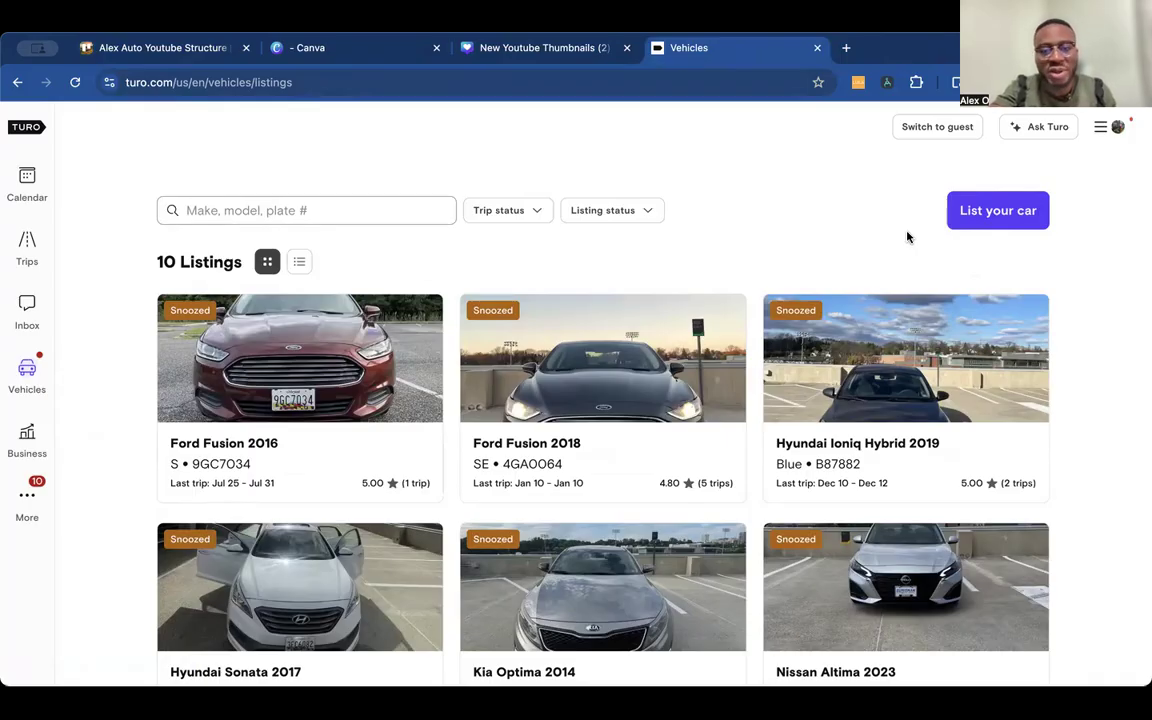
Start a new car listing and set the car's location to BWI Departures, Baltimore, MD, accepting the filled-in address details.
{"action": "left_click", "coordinate": [980, 210]}
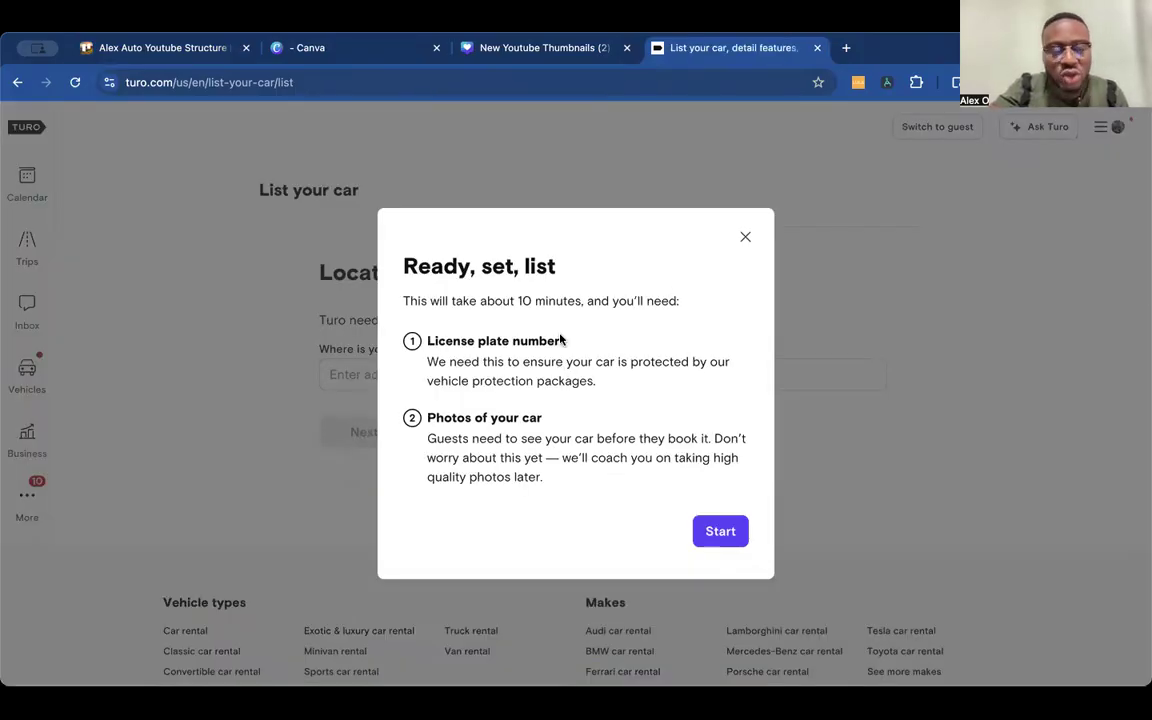
{"action": "left_click", "coordinate": [720, 531]}
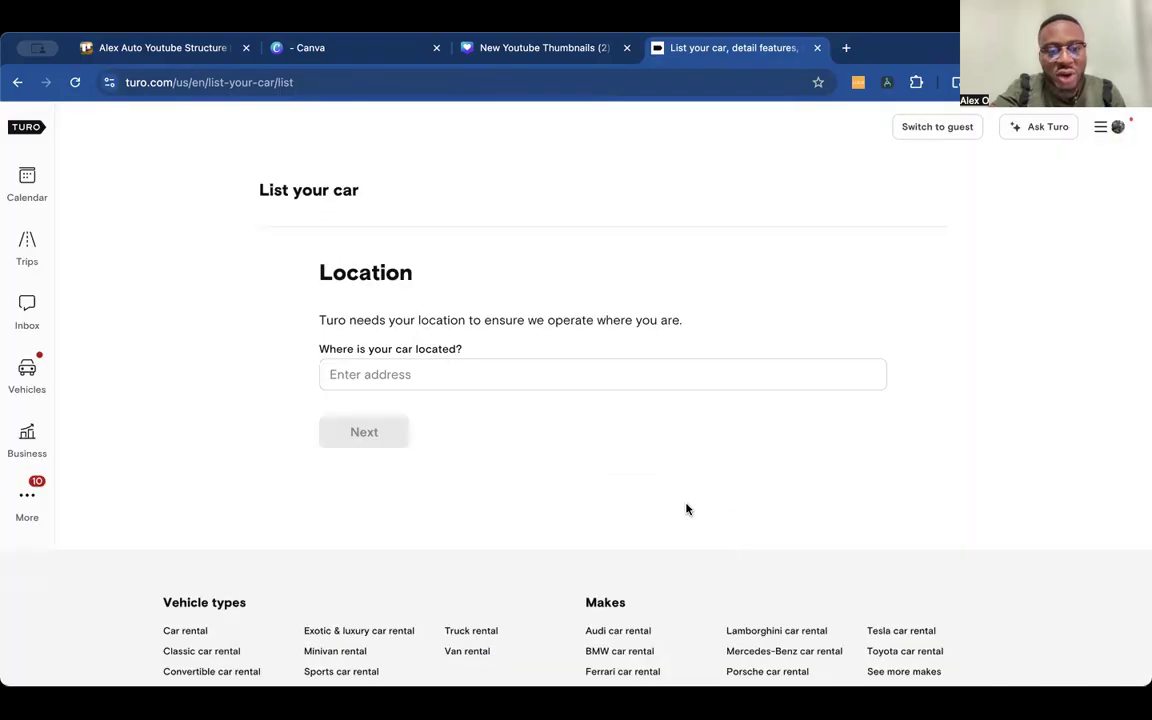
{"action": "left_click", "coordinate": [510, 374]}
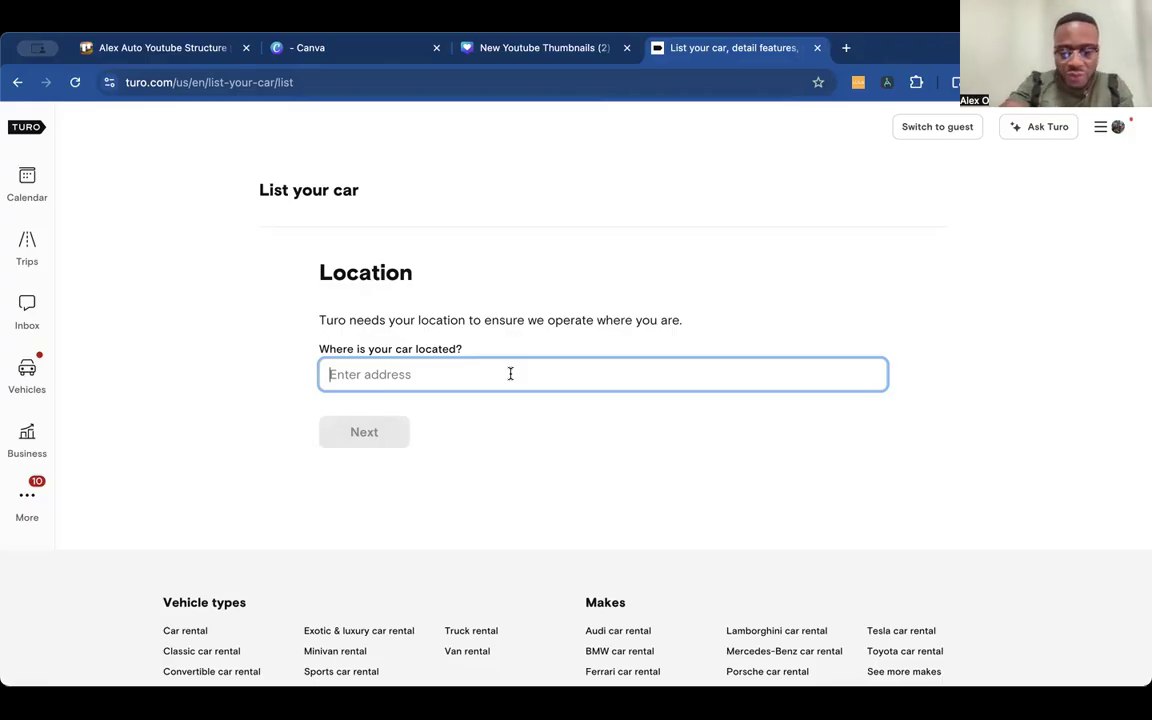
{"action": "type", "text": "8 b"}
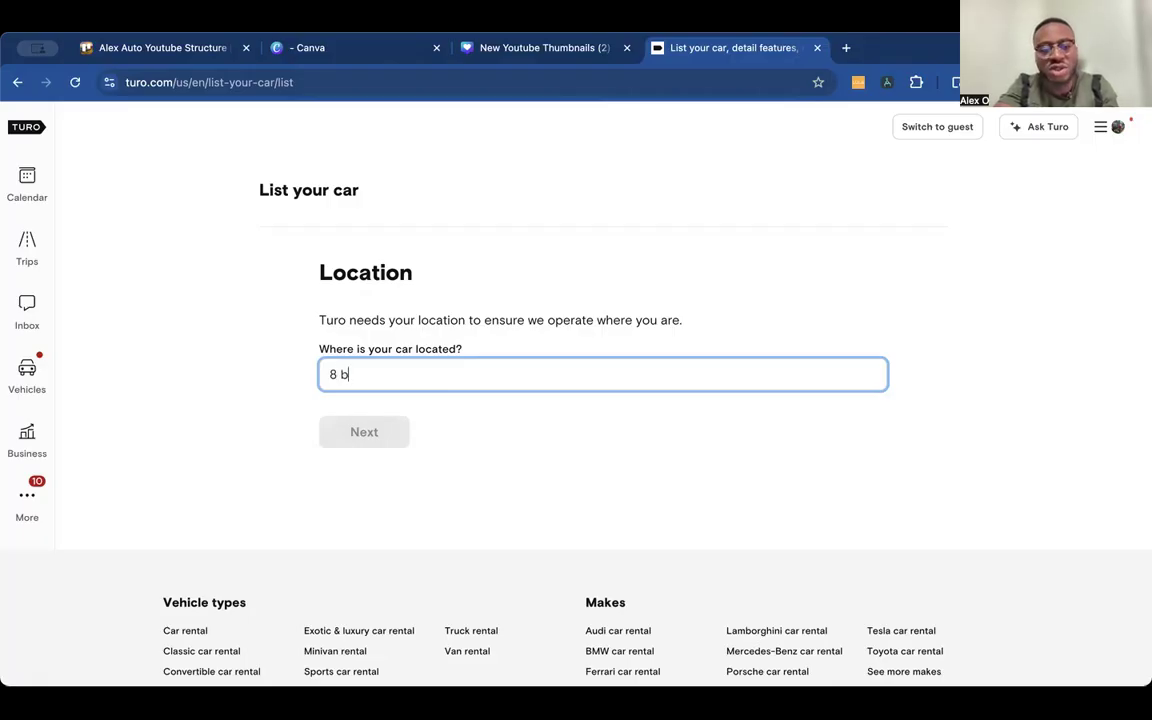
{"action": "key", "text": "BackSpace"}
{"action": "key", "text": "BackSpace"}
{"action": "key", "text": "BackSpace"}
{"action": "type", "text": "bwi"}
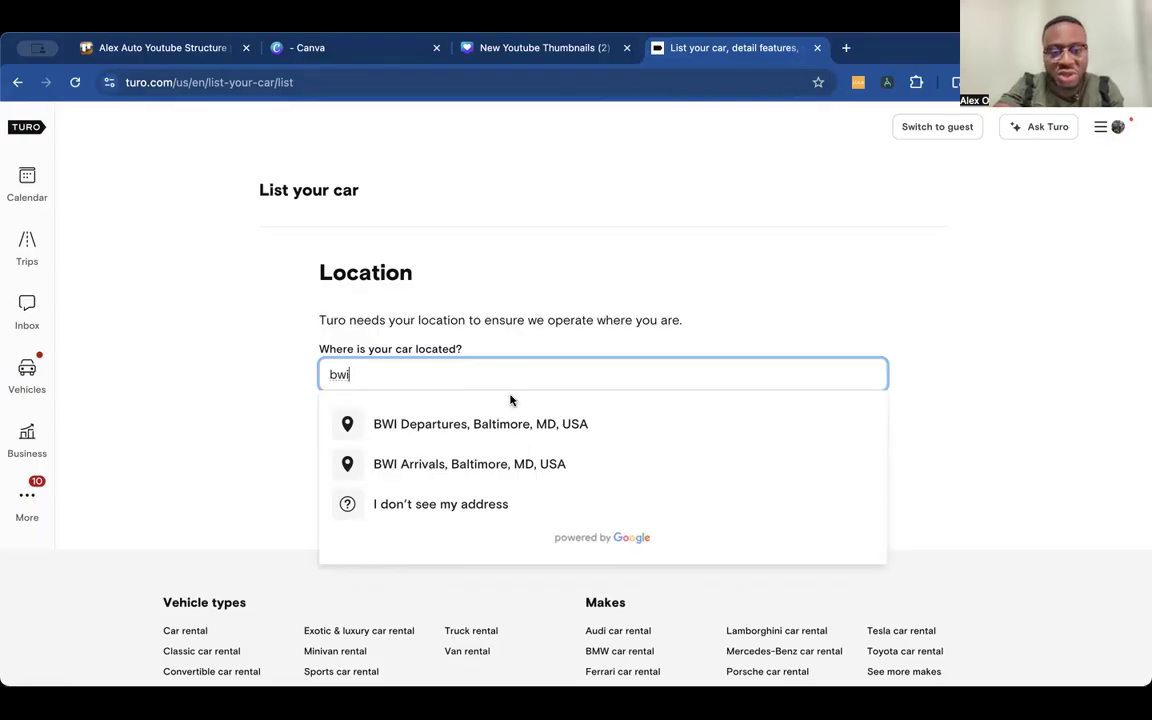
{"action": "left_click", "coordinate": [506, 427]}
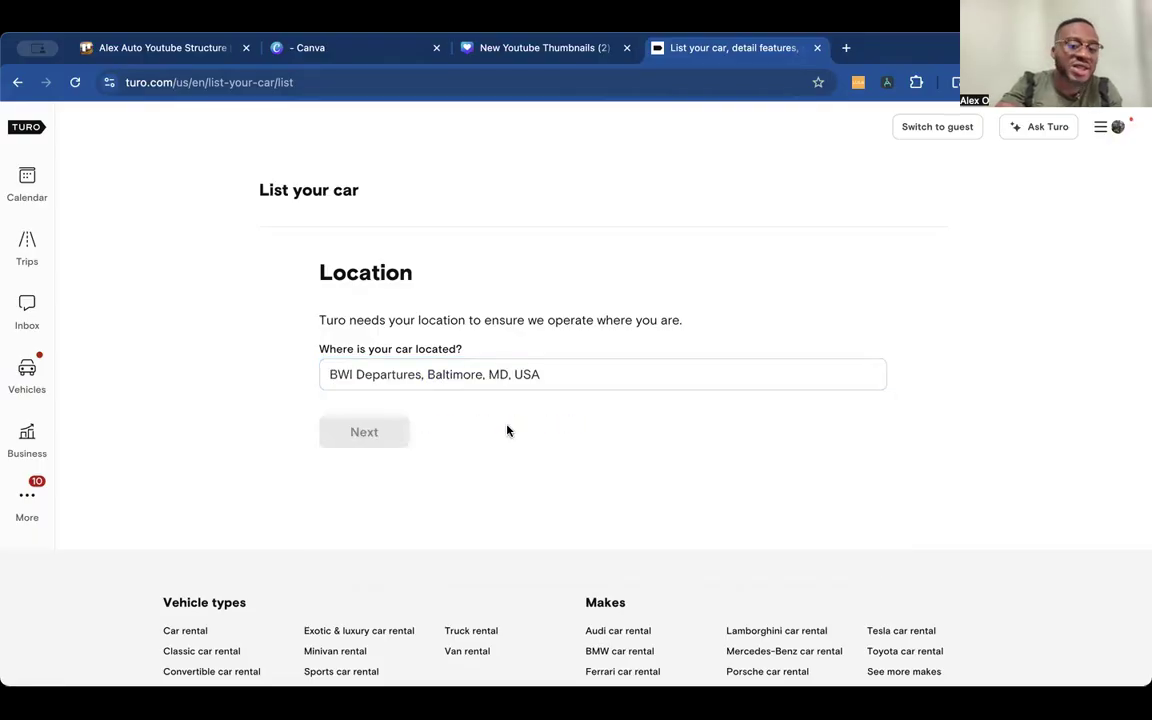
{"action": "left_click", "coordinate": [399, 428]}
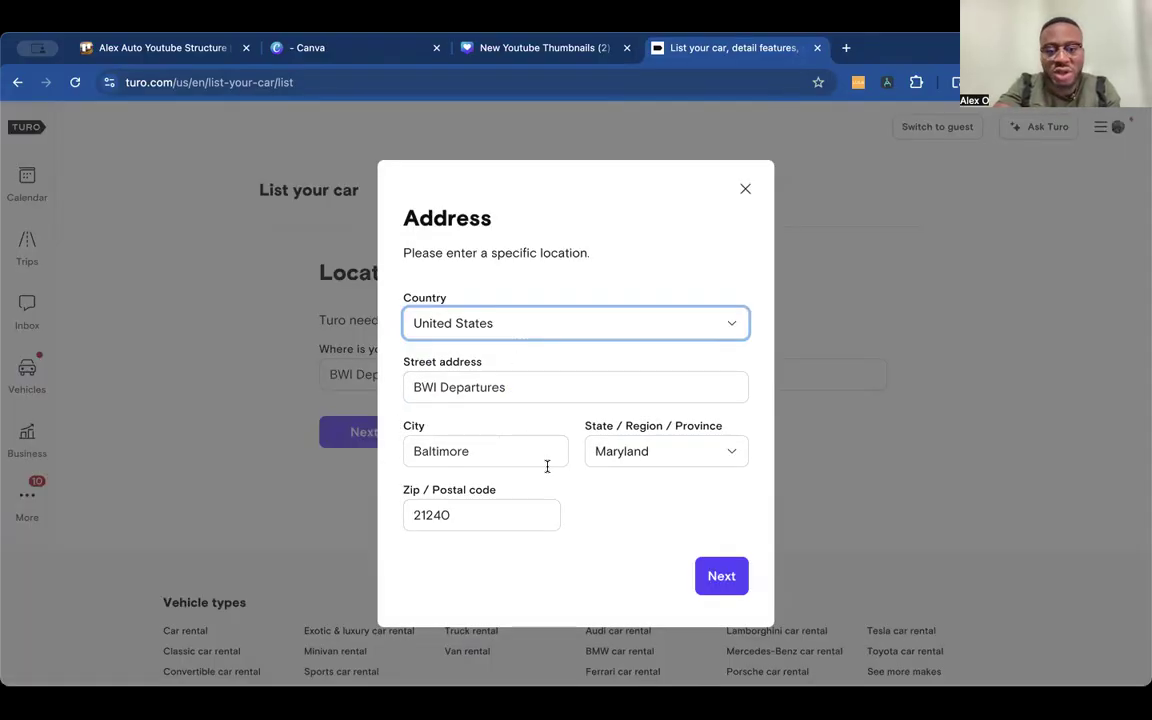
{"action": "left_click", "coordinate": [722, 573]}
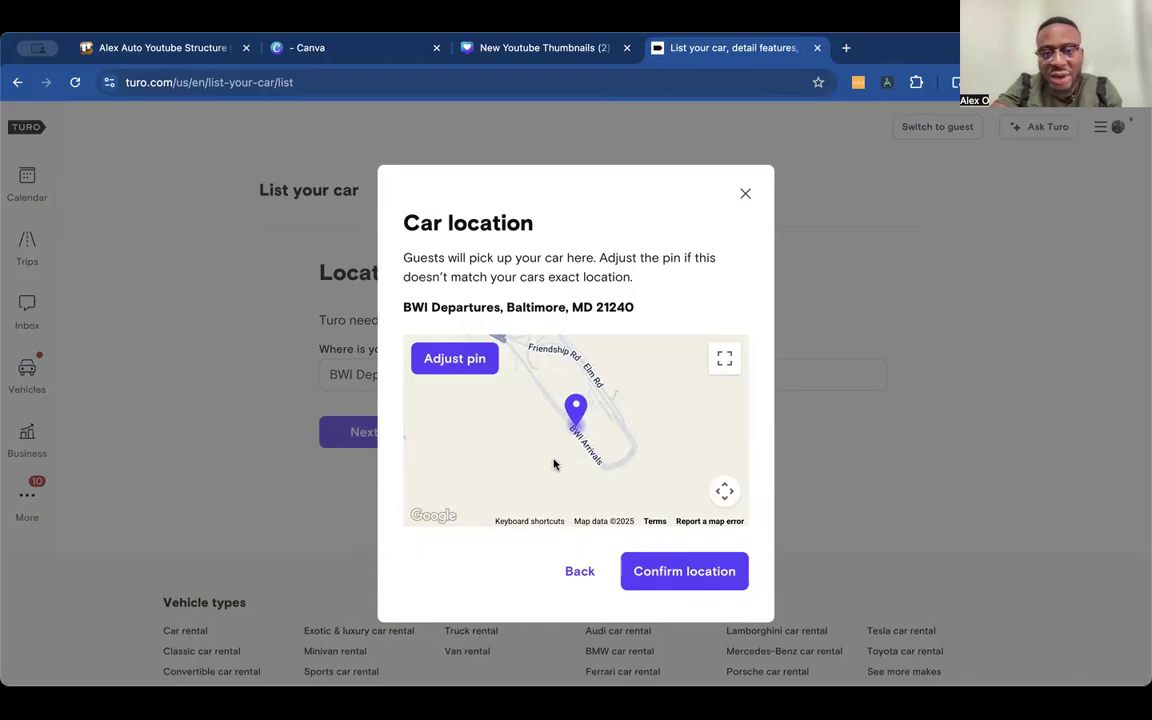
Shift the pickup map southwest to around Ridge Rd, confirm the car location and continue with the listing.
{"action": "left_click", "coordinate": [724, 358]}
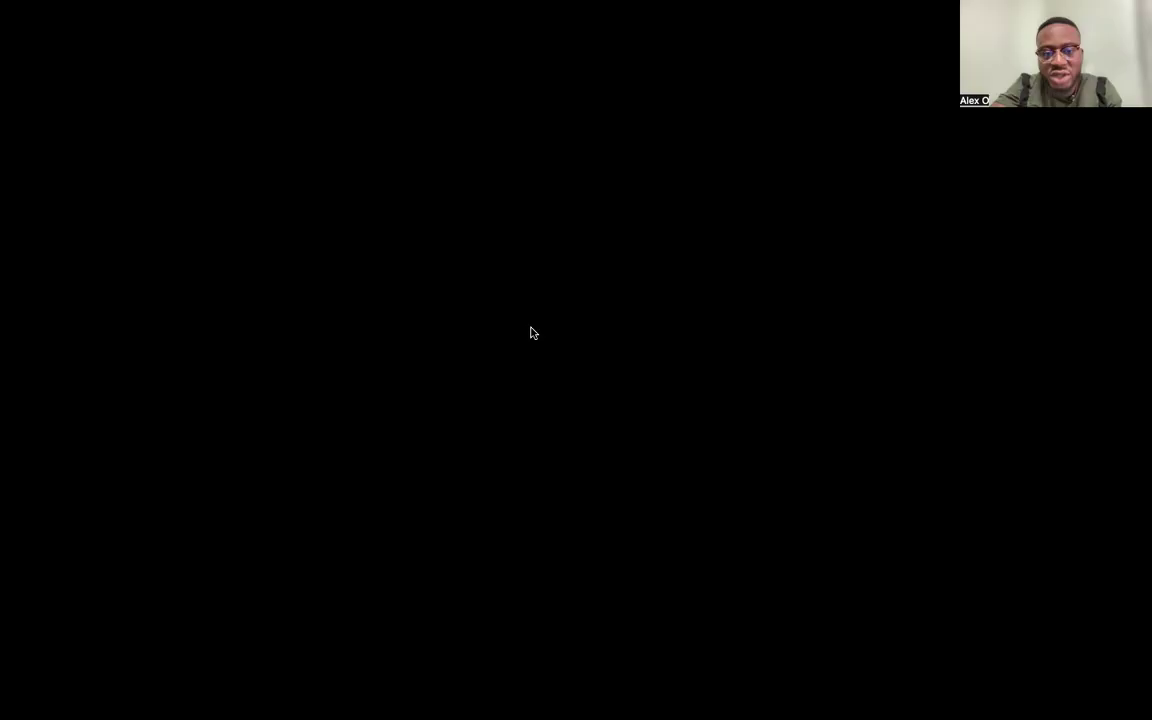
{"action": "key", "text": "Escape"}
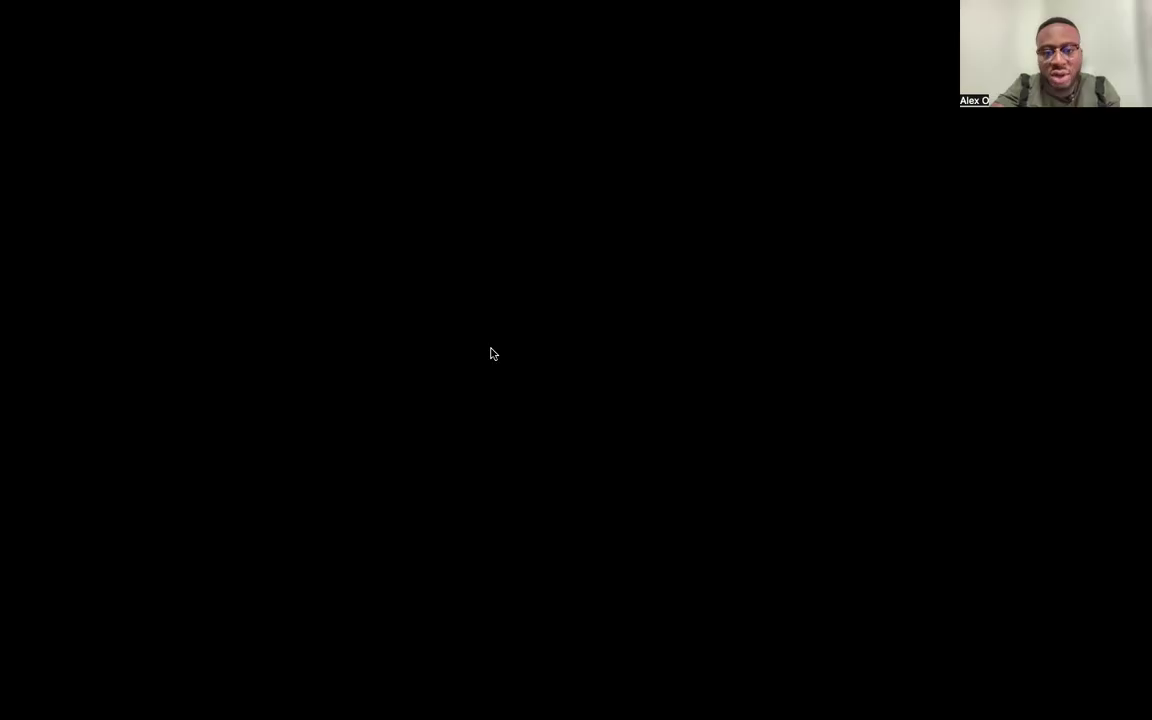
{"action": "left_click", "coordinate": [720, 490]}
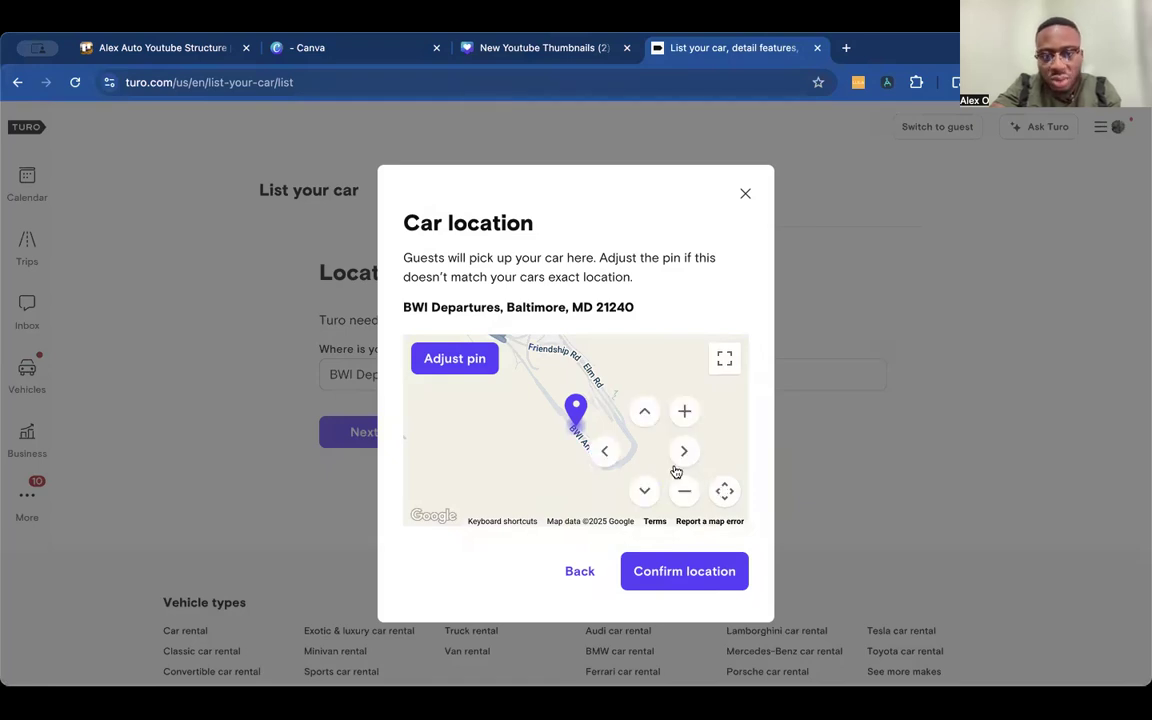
{"action": "left_click", "coordinate": [605, 451]}
{"action": "left_click", "coordinate": [605, 451]}
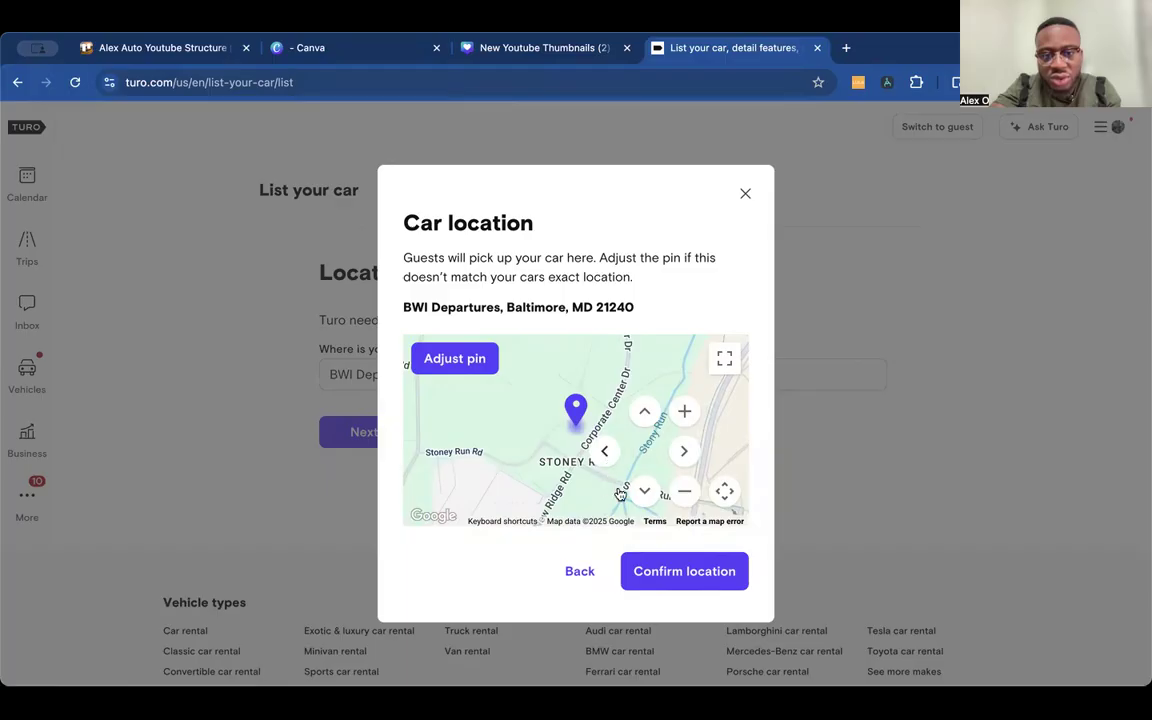
{"action": "left_click", "coordinate": [643, 491]}
{"action": "left_click", "coordinate": [605, 451]}
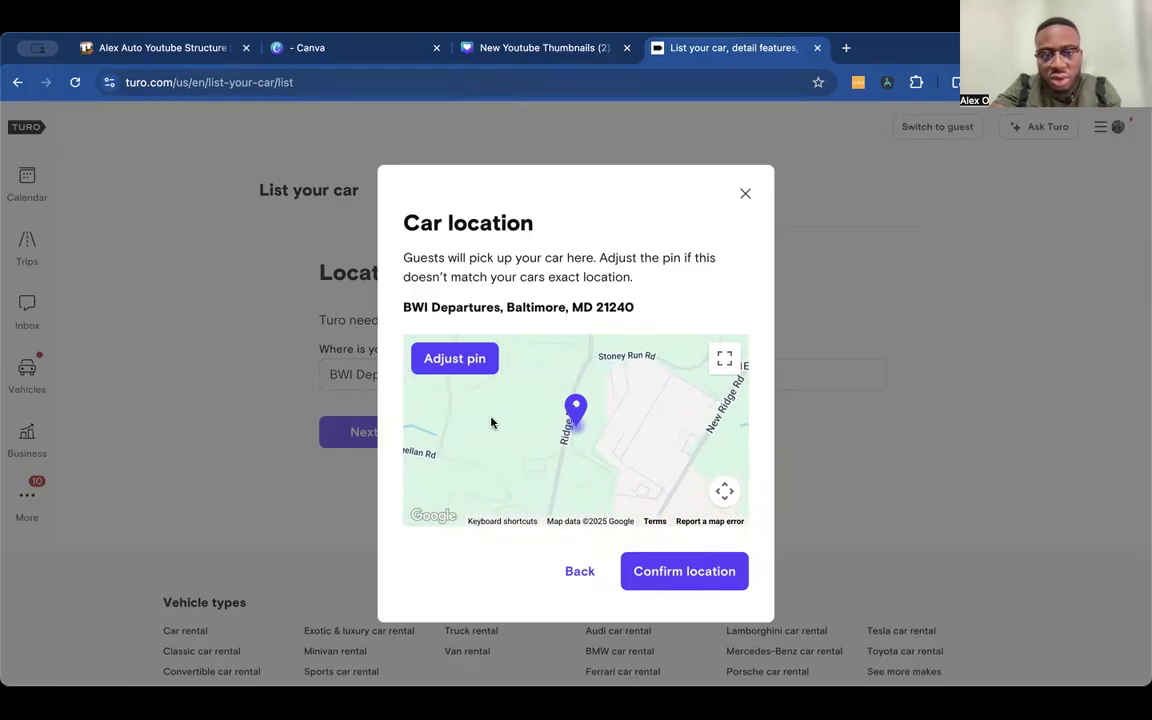
{"action": "left_click", "coordinate": [448, 362]}
{"action": "left_click", "coordinate": [697, 573]}
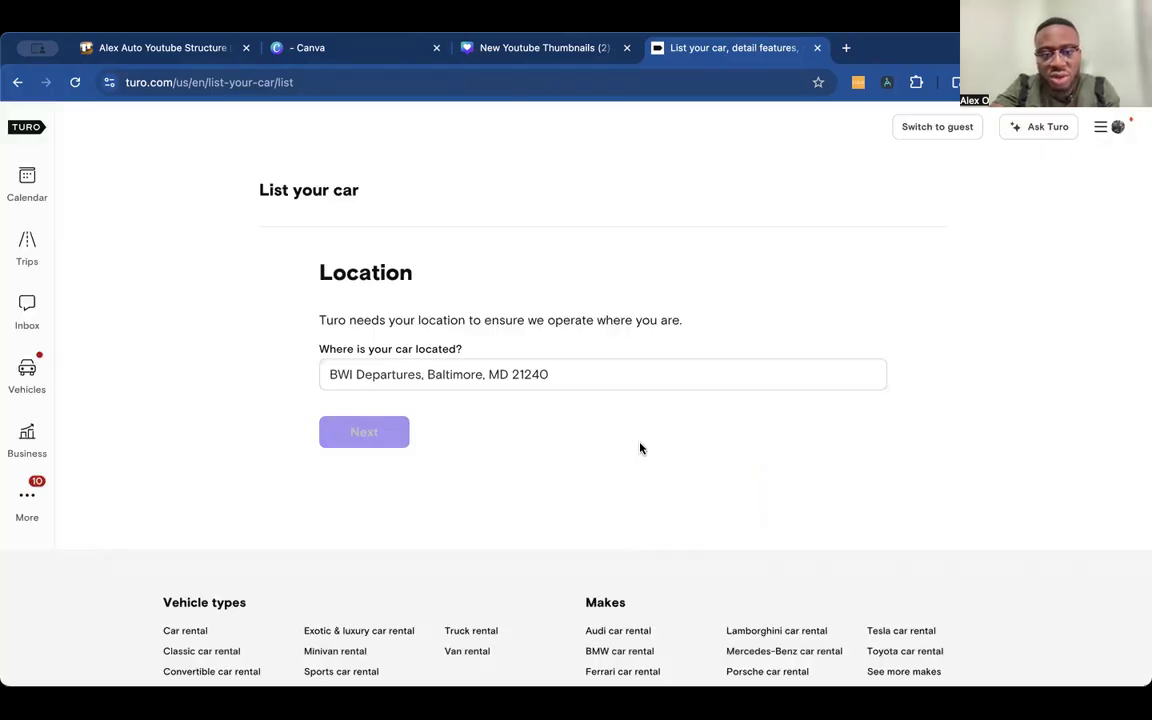
{"action": "left_click", "coordinate": [364, 432]}
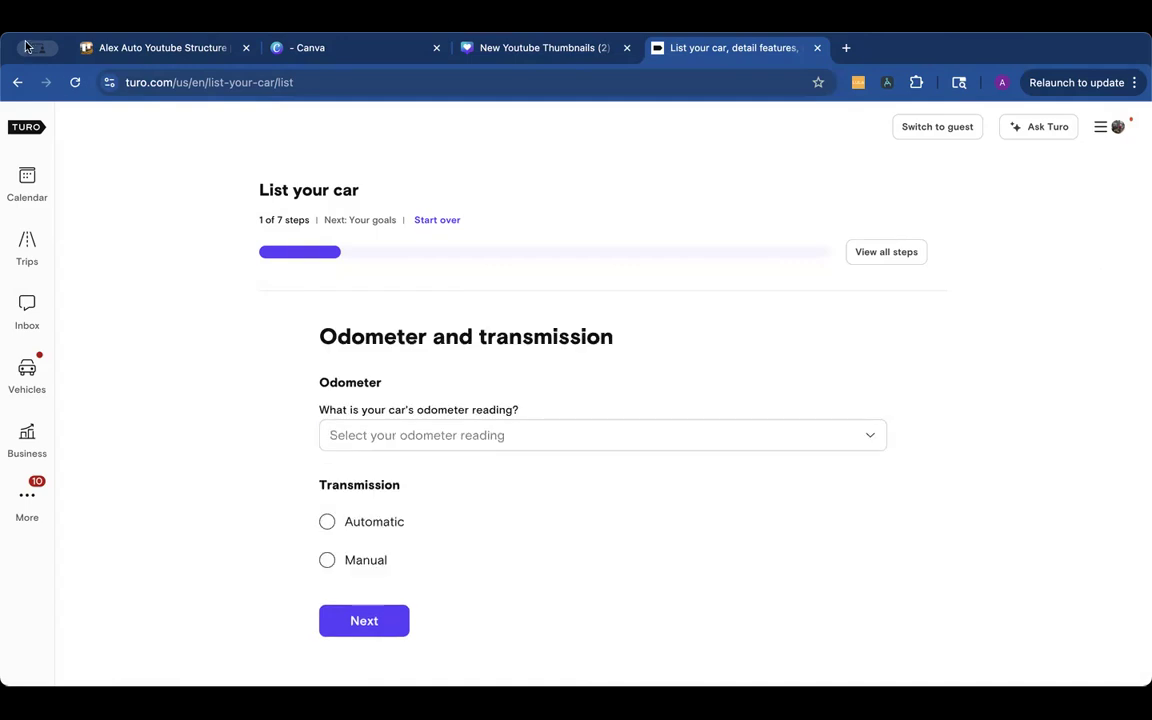
Set the odometer reading to 100-110k miles and the transmission to Automatic, and submit these details.
{"action": "left_click", "coordinate": [426, 438]}
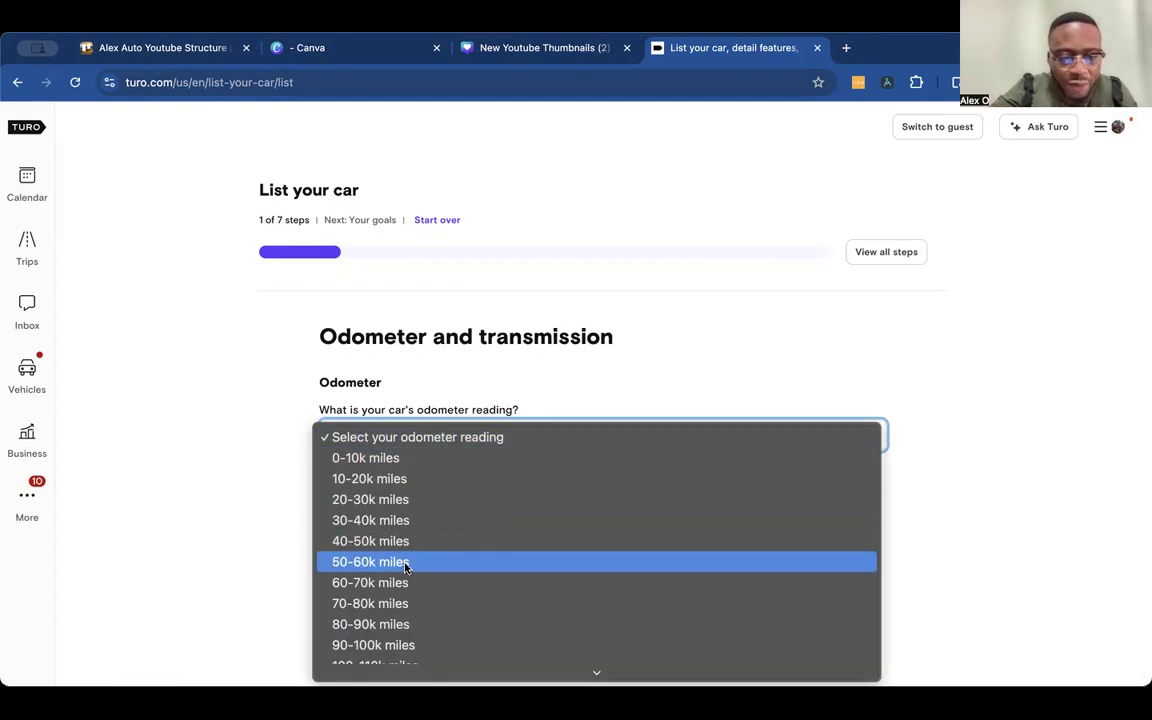
{"action": "scroll", "coordinate": [405, 568], "scroll_direction": "down", "scroll_amount": 2}
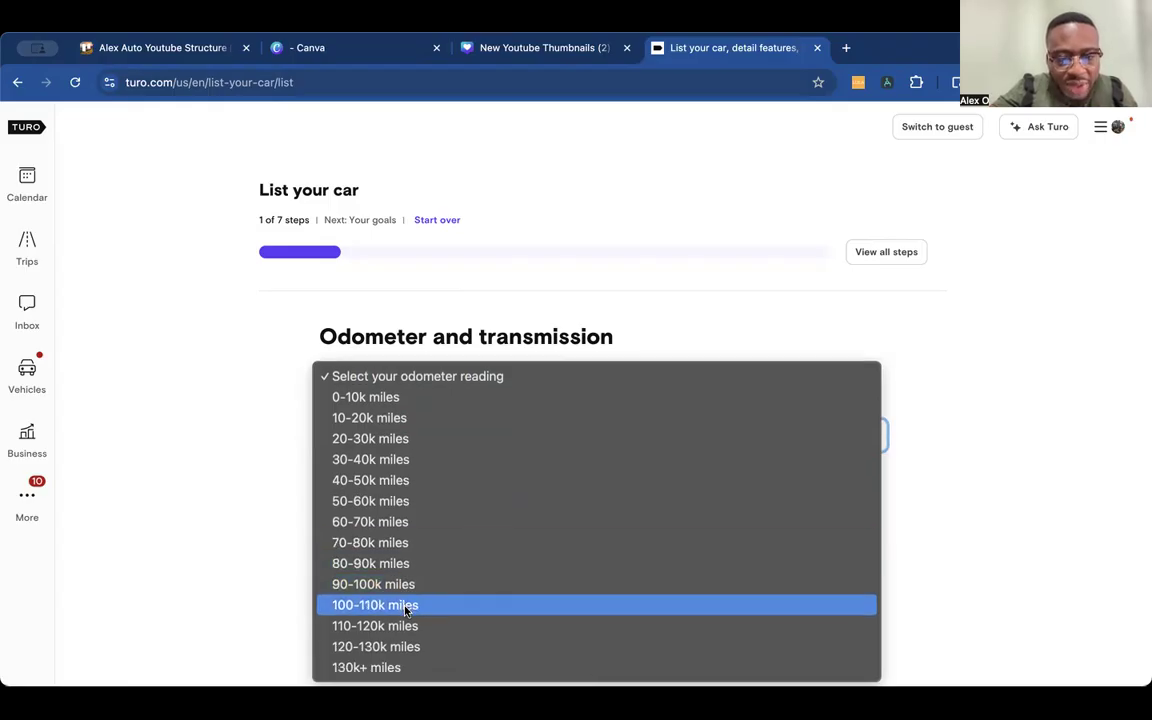
{"action": "left_click", "coordinate": [405, 605]}
{"action": "left_click", "coordinate": [384, 521]}
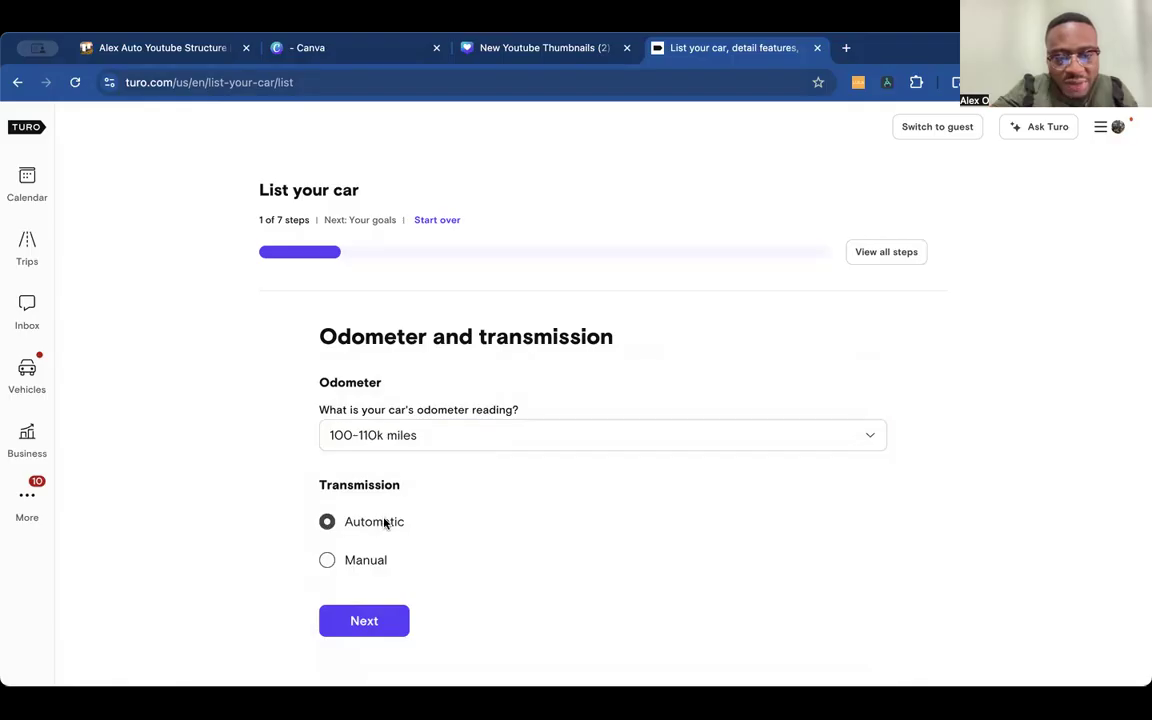
{"action": "left_click", "coordinate": [379, 614]}
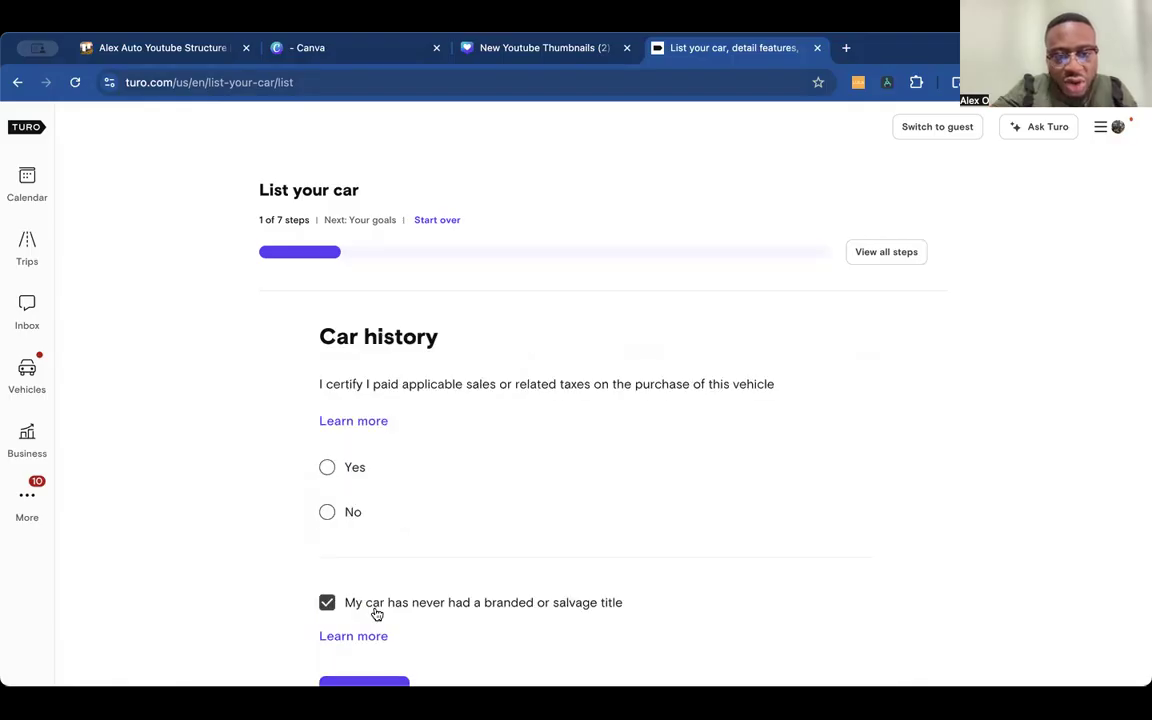
Answer Yes to having paid sales taxes on the vehicle, submit the car history and exit the listing form.
{"action": "left_click", "coordinate": [365, 470]}
{"action": "scroll", "coordinate": [391, 563], "scroll_direction": "down", "scroll_amount": 2}
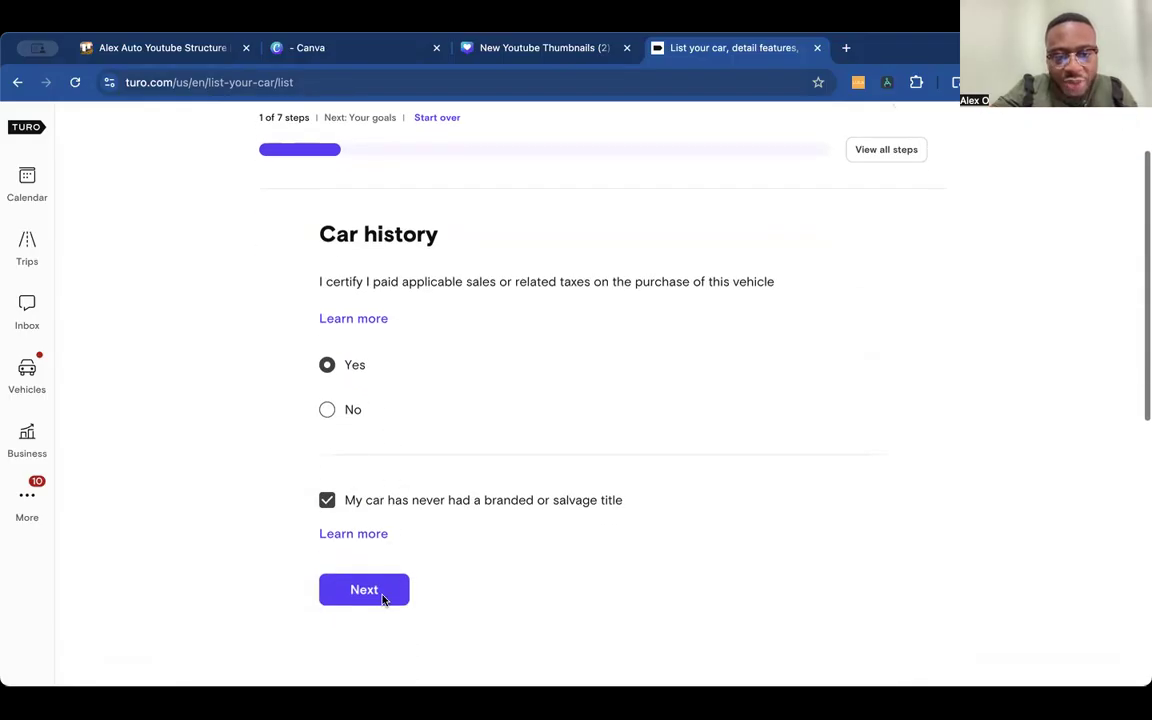
{"action": "left_click", "coordinate": [378, 597]}
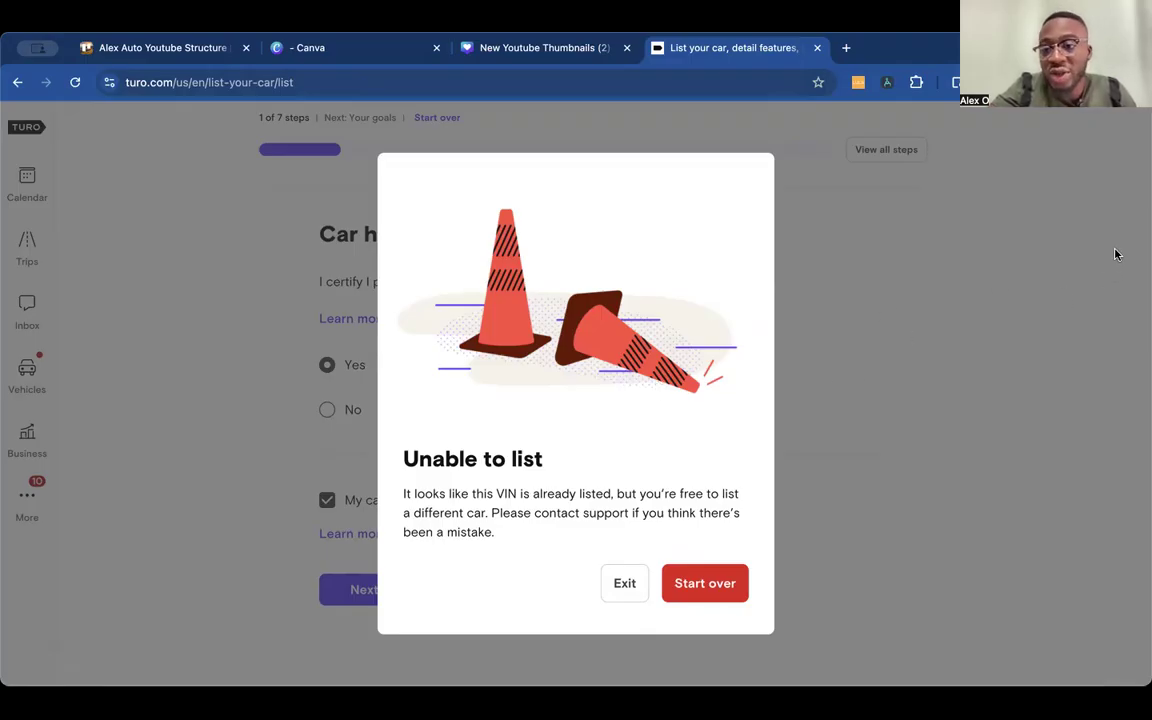
{"action": "left_click", "coordinate": [622, 592]}
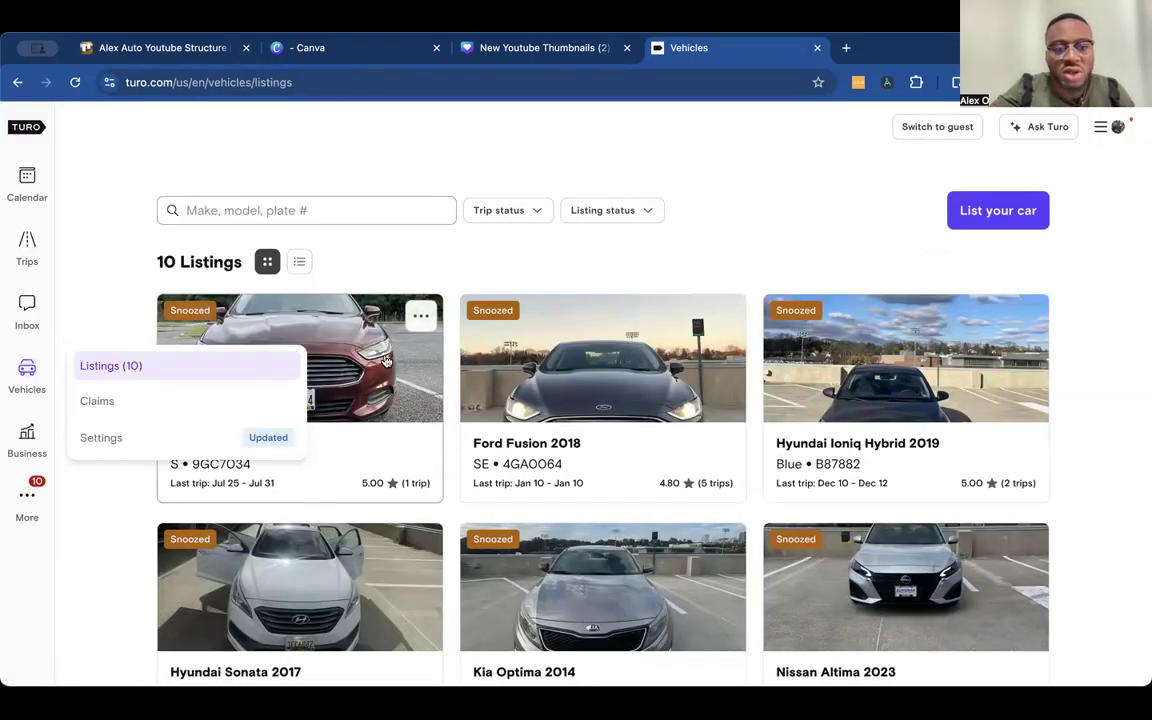
Open the photos page of the existing Ford Fusion 2016 listing.
{"action": "left_click", "coordinate": [383, 380]}
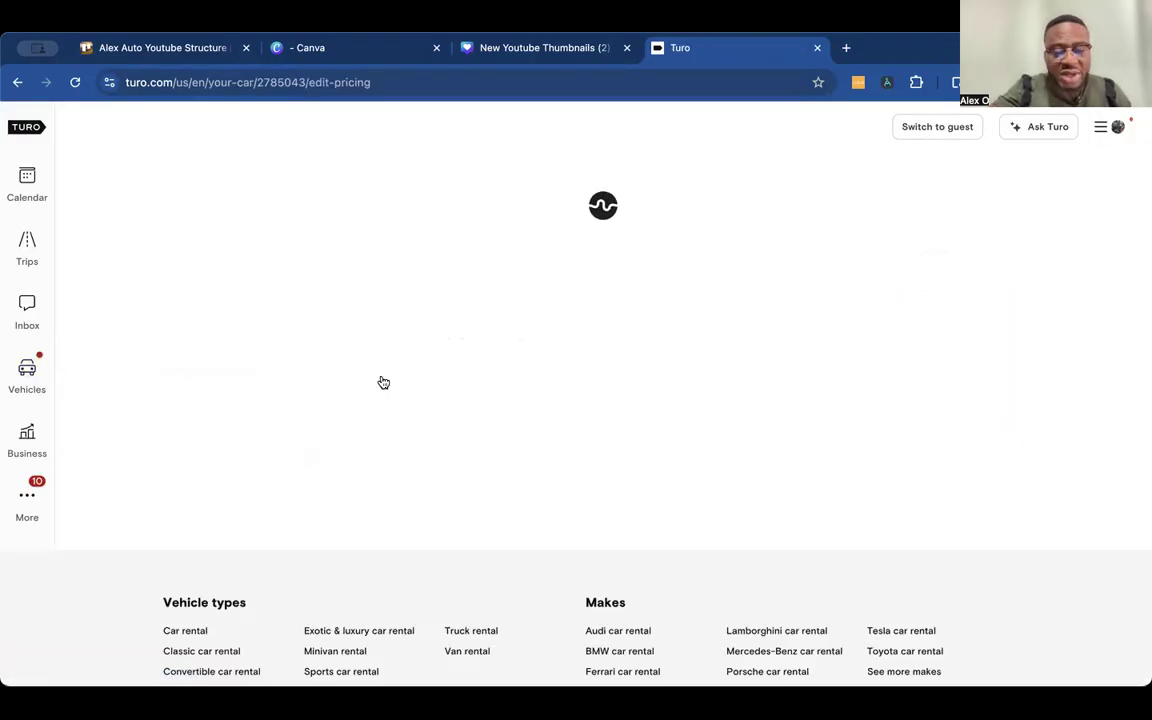
{"action": "scroll", "coordinate": [420, 472], "scroll_direction": "down", "scroll_amount": 2}
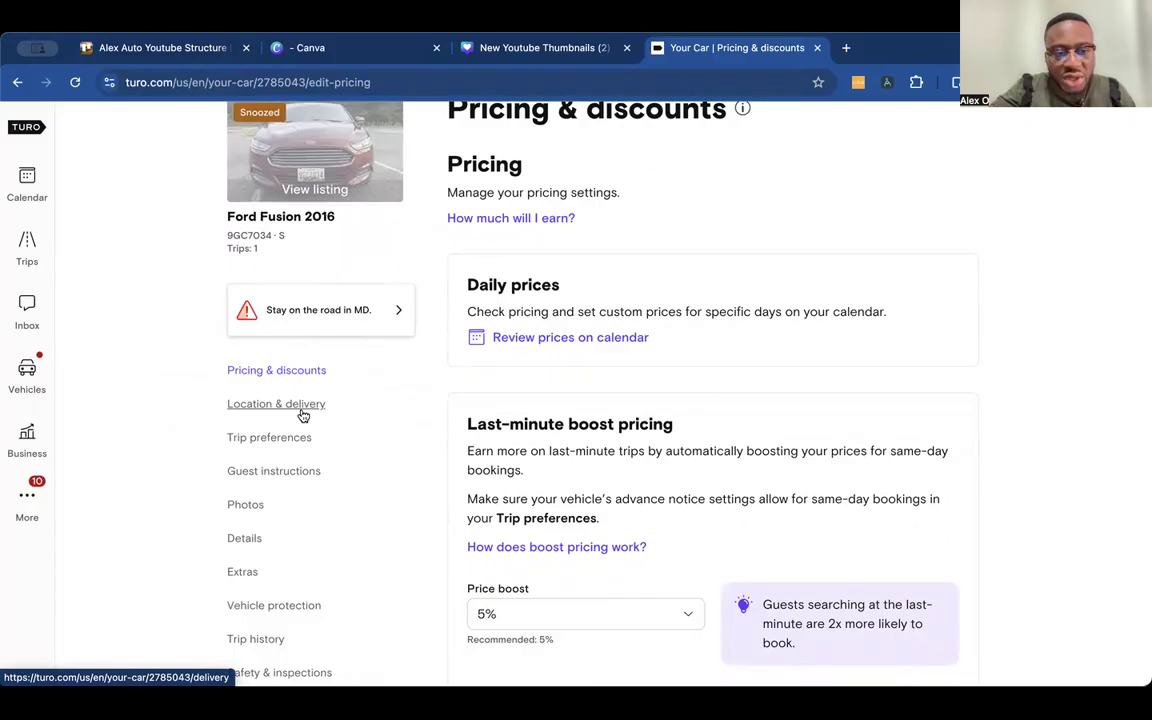
{"action": "scroll", "coordinate": [303, 415], "scroll_direction": "down", "scroll_amount": 1}
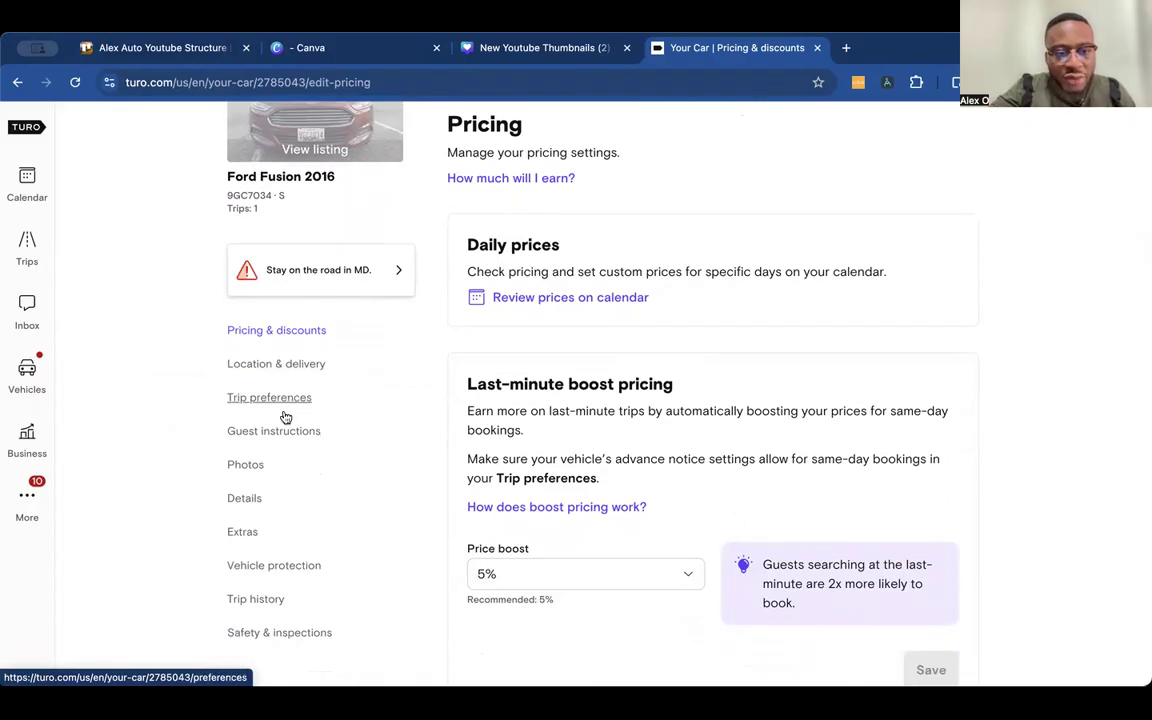
{"action": "left_click", "coordinate": [247, 466]}
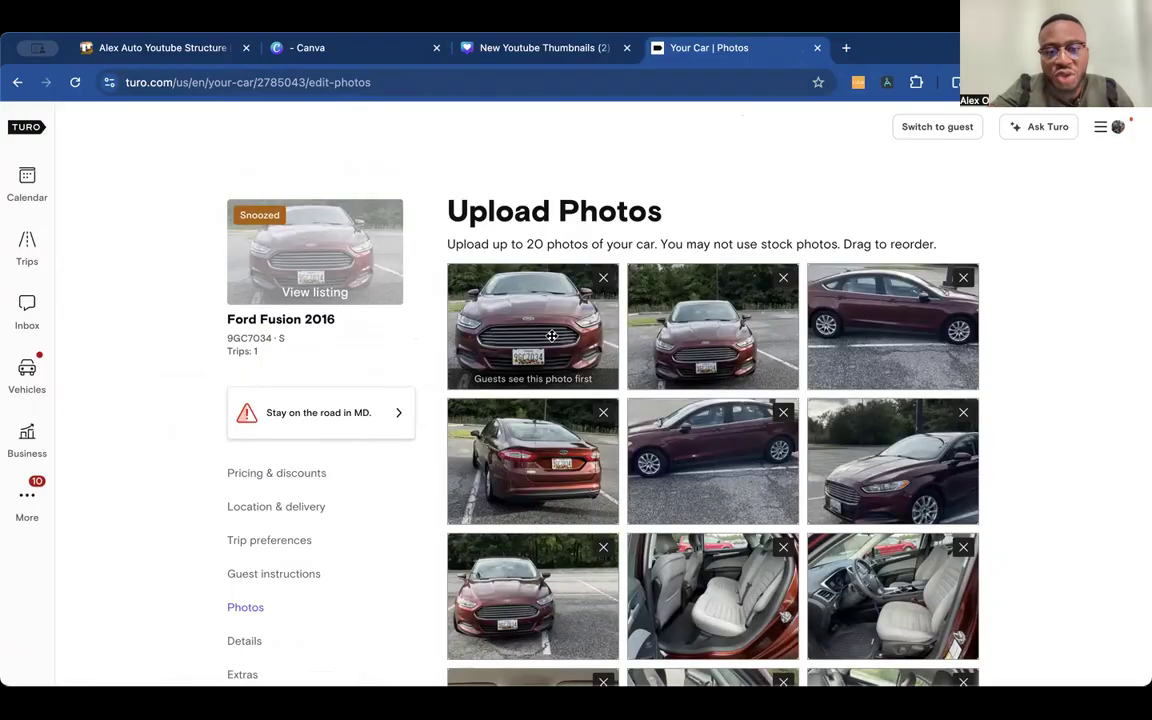
Examine the Ford Fusion 2016 photos, covering the exterior angles, the interior and the trunk.
{"action": "scroll", "coordinate": [722, 365], "scroll_direction": "down", "scroll_amount": 3}
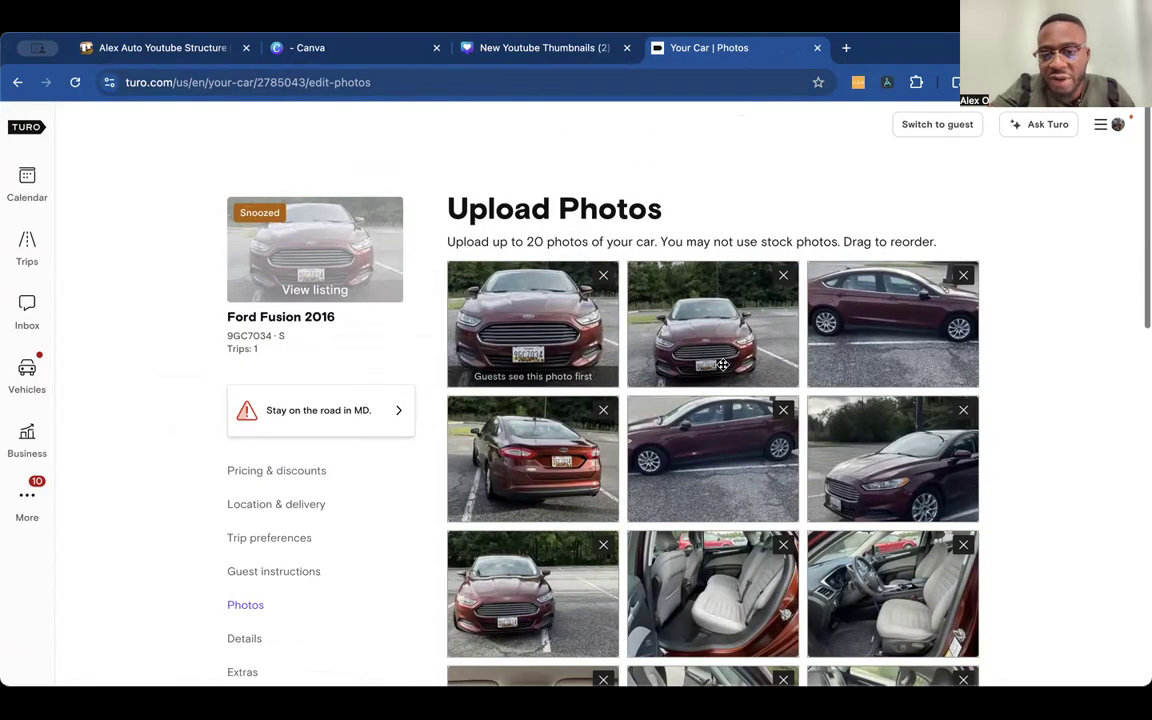
{"action": "scroll", "coordinate": [722, 365], "scroll_direction": "down", "scroll_amount": 1}
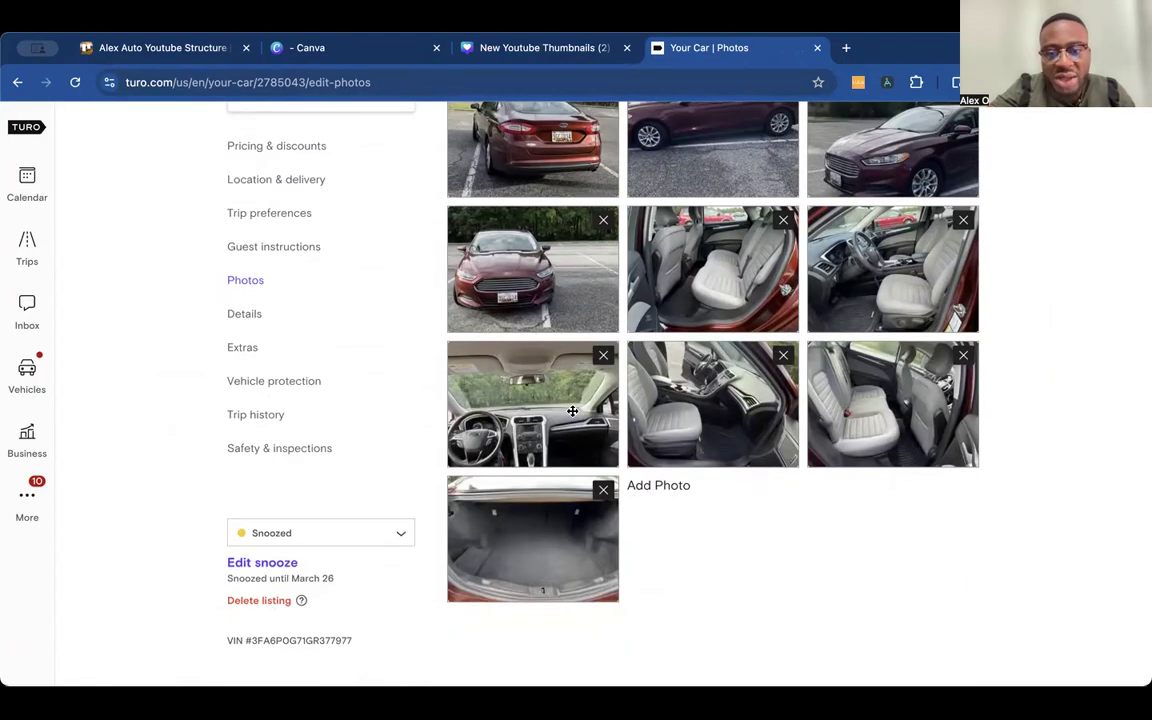
{"action": "scroll", "coordinate": [572, 411], "scroll_direction": "up", "scroll_amount": 1}
{"action": "scroll", "coordinate": [572, 411], "scroll_direction": "up", "scroll_amount": 3}
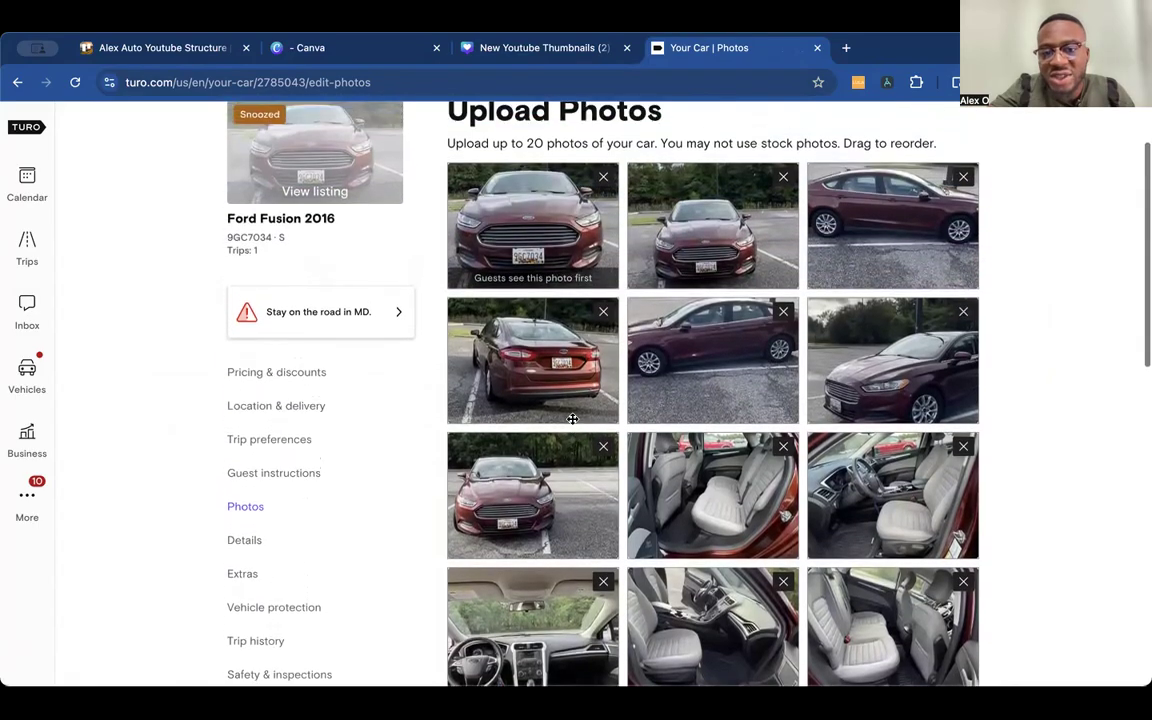
{"action": "scroll", "coordinate": [572, 418], "scroll_direction": "up", "scroll_amount": 1}
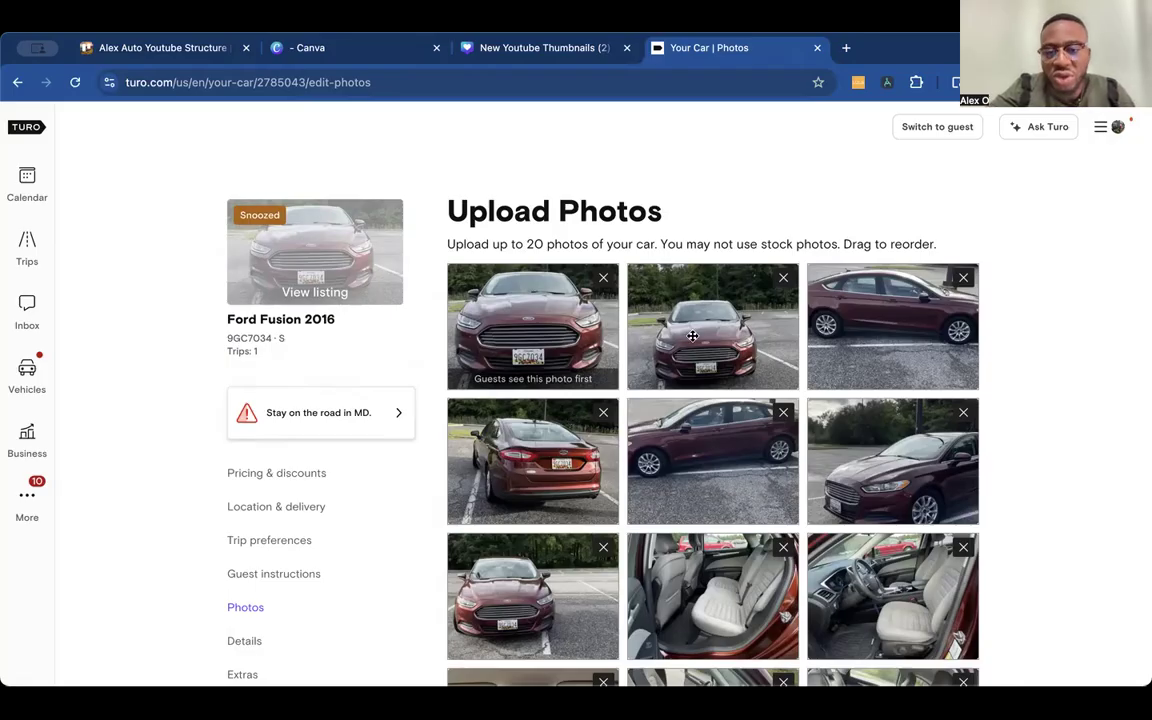
{"action": "scroll", "coordinate": [748, 400], "scroll_direction": "down", "scroll_amount": 3}
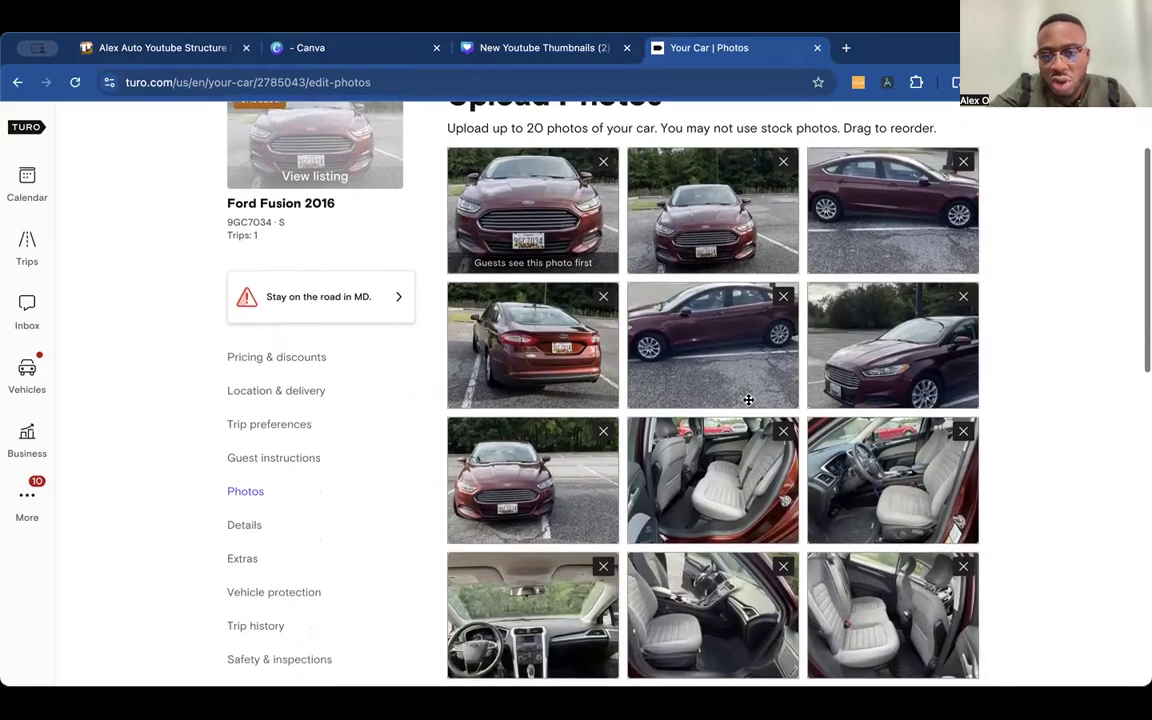
{"action": "scroll", "coordinate": [748, 400], "scroll_direction": "up", "scroll_amount": 3}
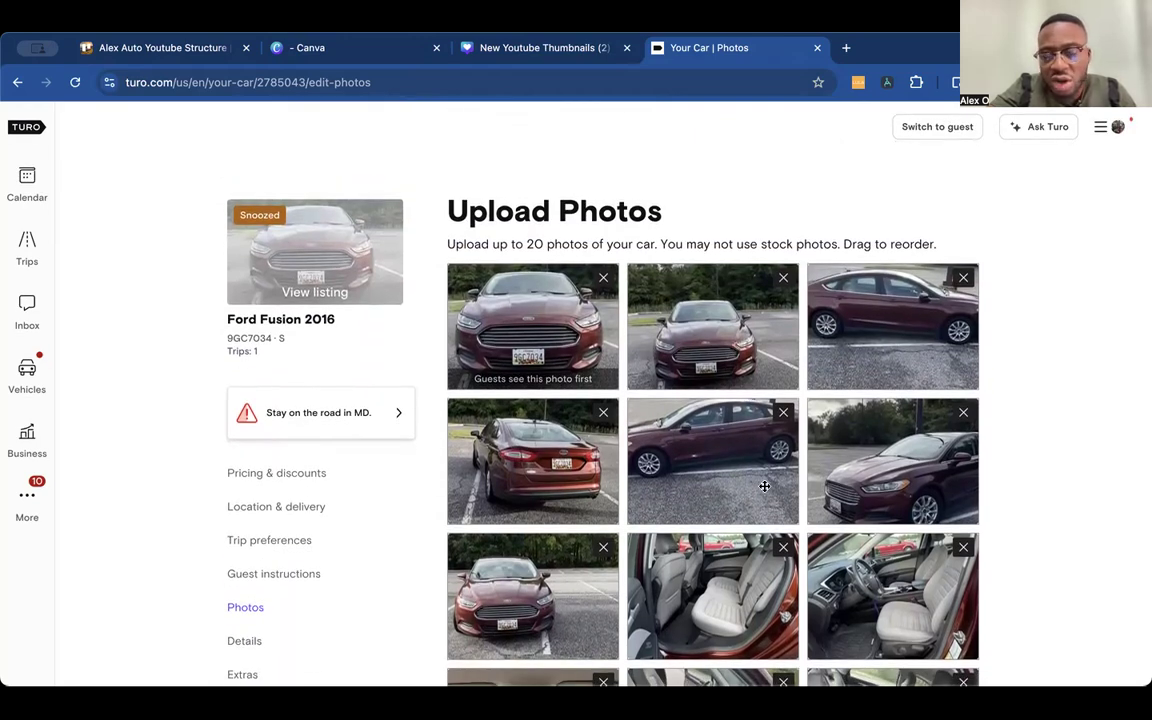
{"action": "scroll", "coordinate": [696, 460], "scroll_direction": "down", "scroll_amount": 3}
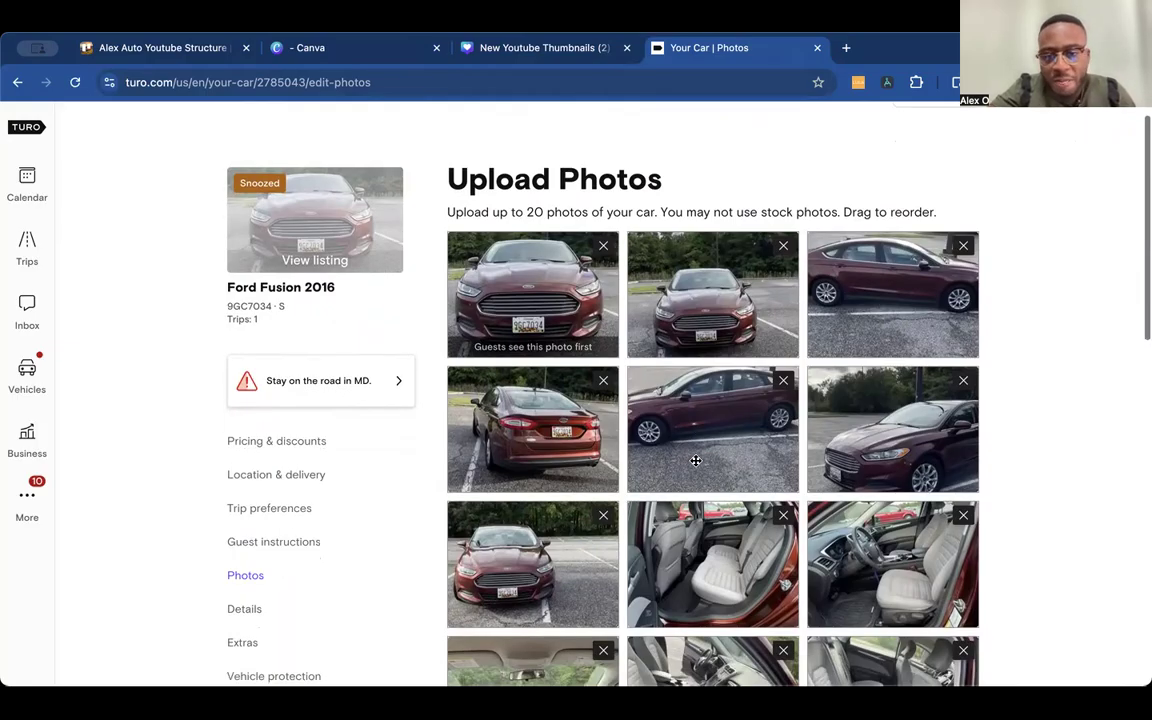
{"action": "scroll", "coordinate": [696, 460], "scroll_direction": "down", "scroll_amount": 5}
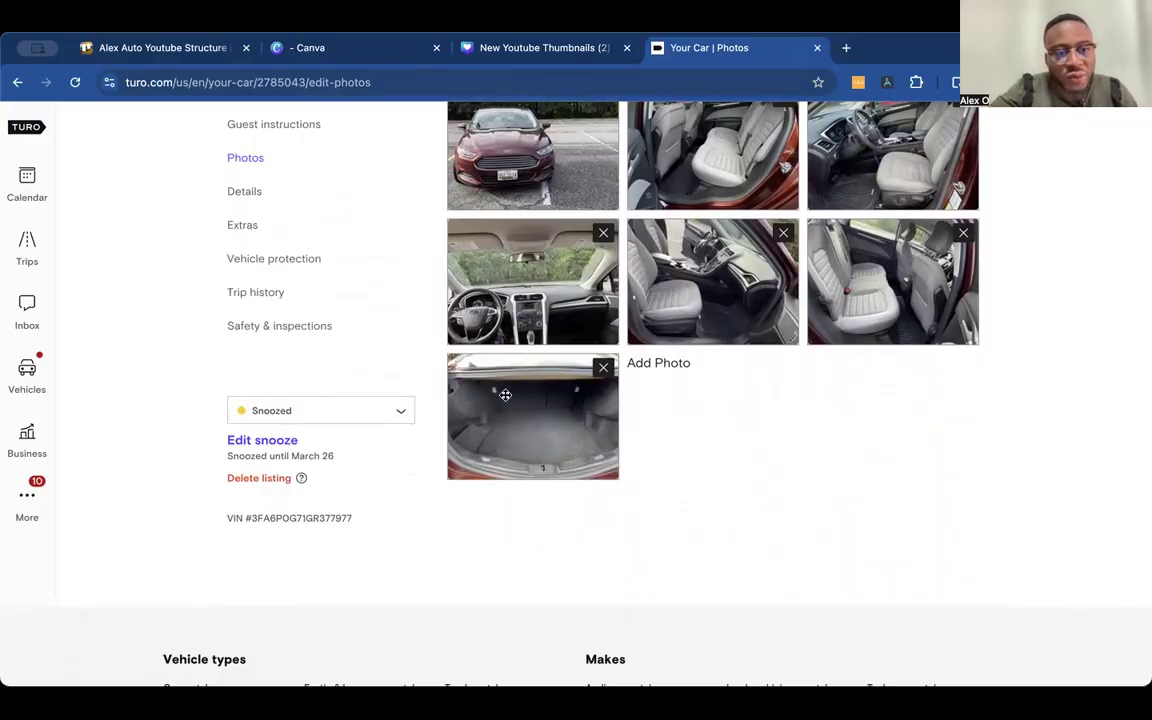
{"action": "scroll", "coordinate": [504, 393], "scroll_direction": "up", "scroll_amount": 2}
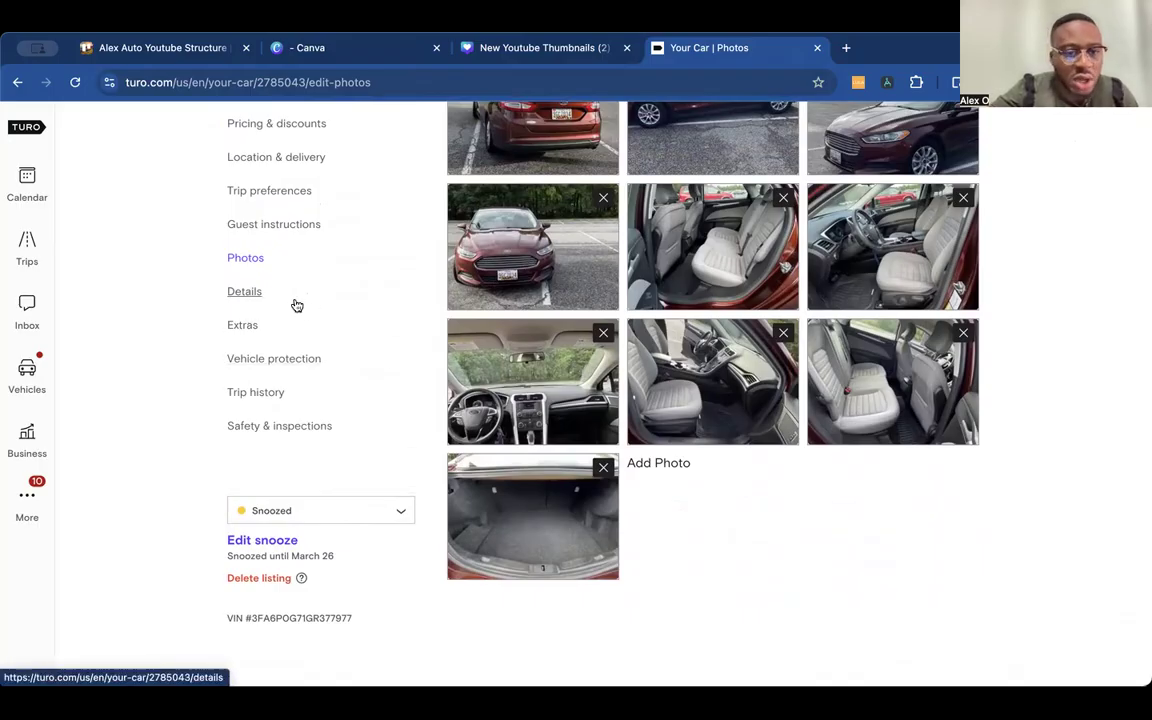
Examine the Ford Fusion 2016 listing's Details page, covering basic car details, vehicle features and additional options.
{"action": "left_click", "coordinate": [262, 298]}
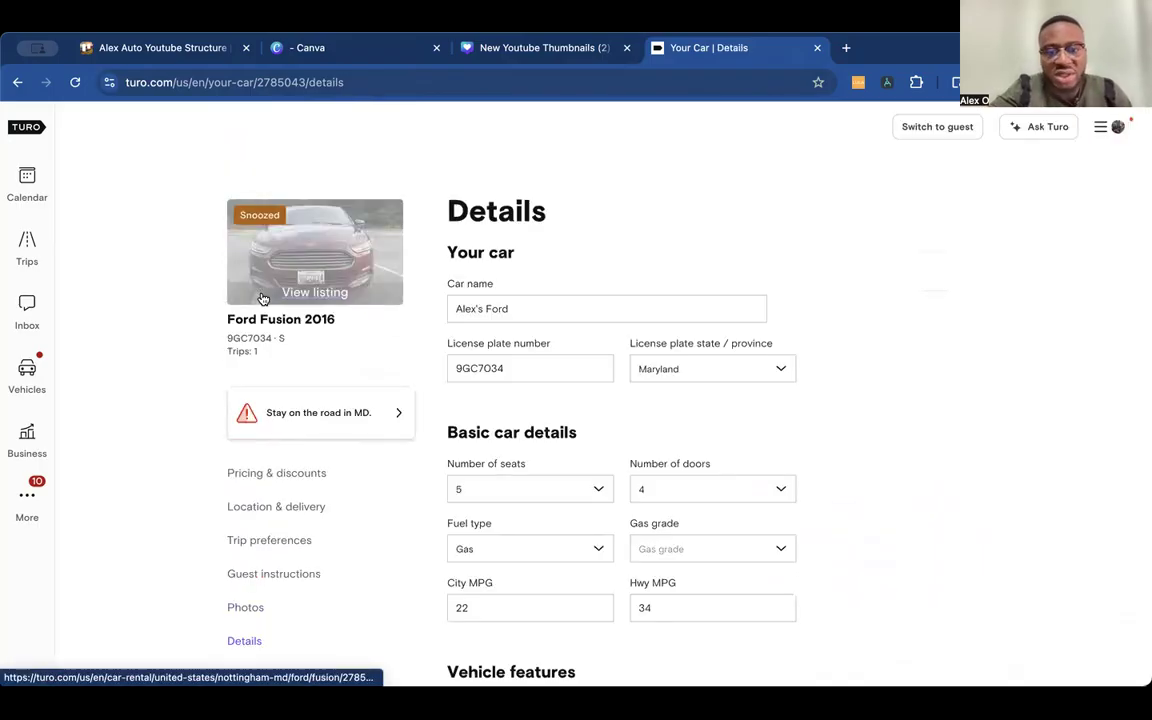
{"action": "scroll", "coordinate": [494, 451], "scroll_direction": "down", "scroll_amount": 6}
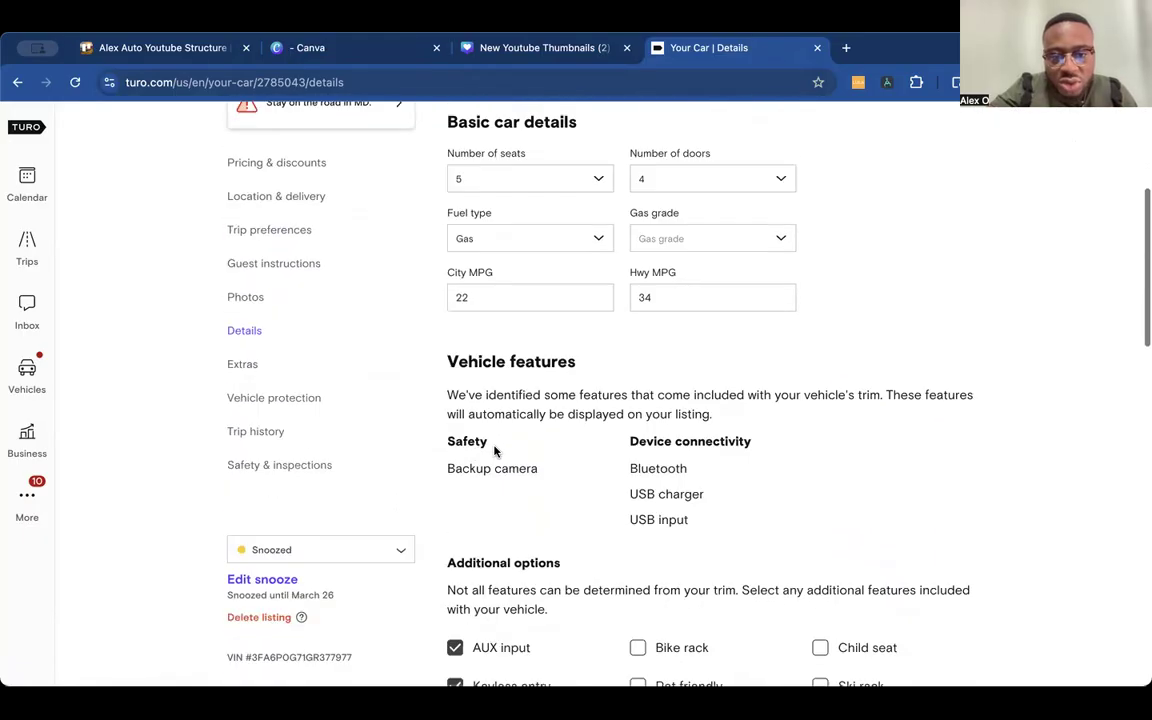
{"action": "scroll", "coordinate": [494, 447], "scroll_direction": "up", "scroll_amount": 5}
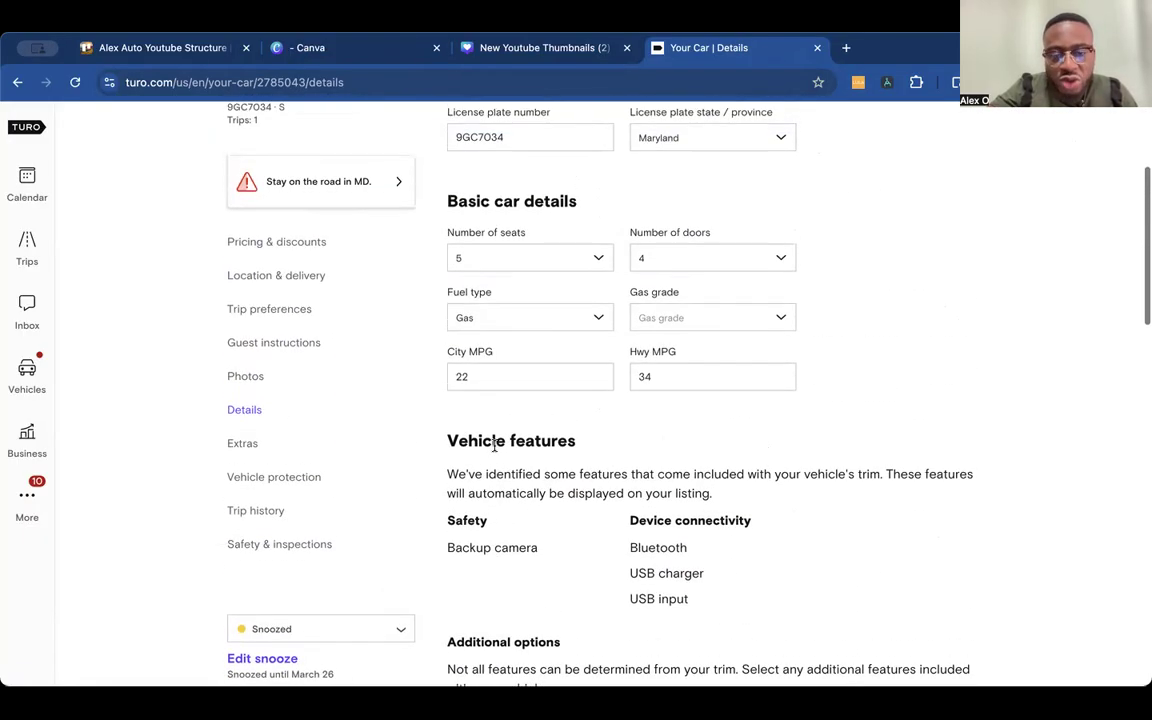
{"action": "scroll", "coordinate": [494, 447], "scroll_direction": "up", "scroll_amount": 2}
{"action": "scroll", "coordinate": [494, 447], "scroll_direction": "down", "scroll_amount": 3}
{"action": "scroll", "coordinate": [494, 447], "scroll_direction": "down", "scroll_amount": 7}
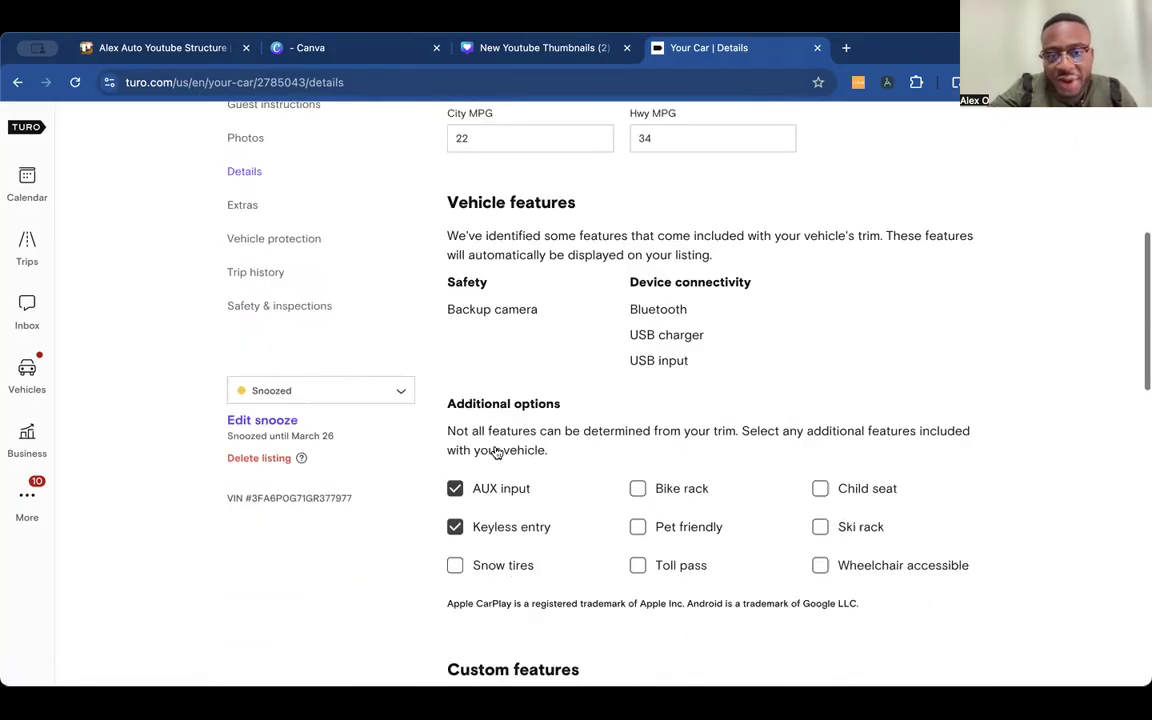
{"action": "scroll", "coordinate": [478, 409], "scroll_direction": "up", "scroll_amount": 5}
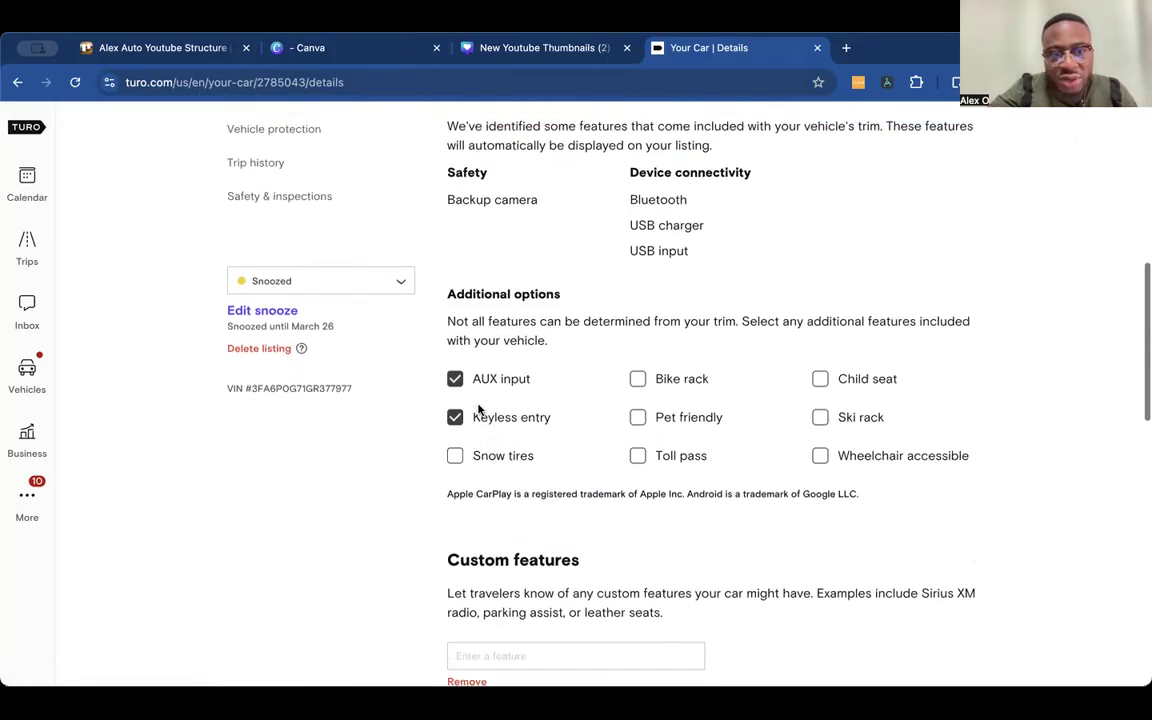
{"action": "scroll", "coordinate": [478, 409], "scroll_direction": "up", "scroll_amount": 1}
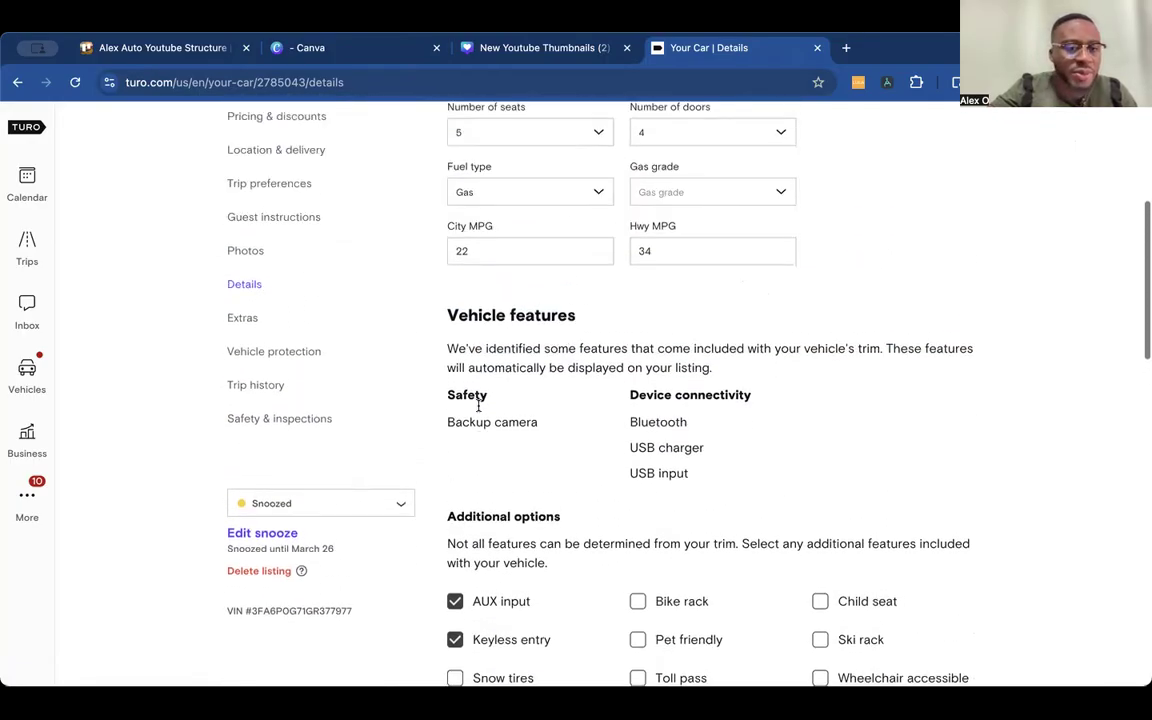
Start a new extra of type Unlimited mileage for the Ford Fusion, with the description "No mileage if used on your trip".
{"action": "left_click", "coordinate": [252, 331]}
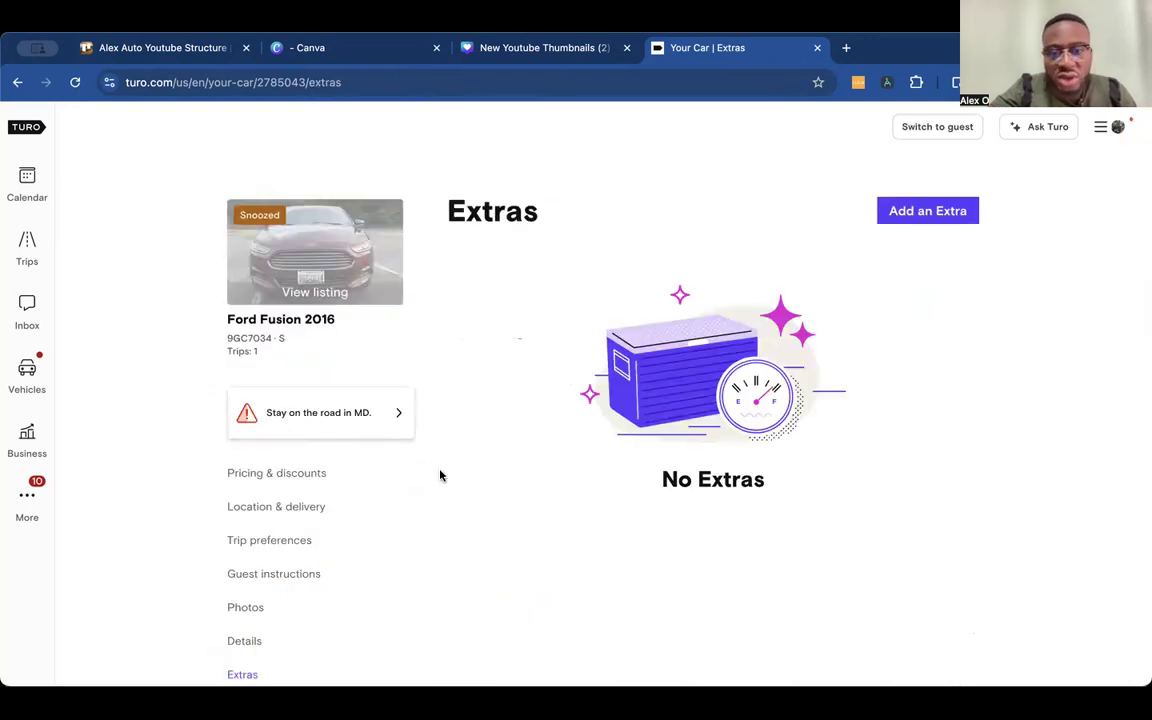
{"action": "scroll", "coordinate": [408, 535], "scroll_direction": "down", "scroll_amount": 2}
{"action": "scroll", "coordinate": [396, 533], "scroll_direction": "up", "scroll_amount": 2}
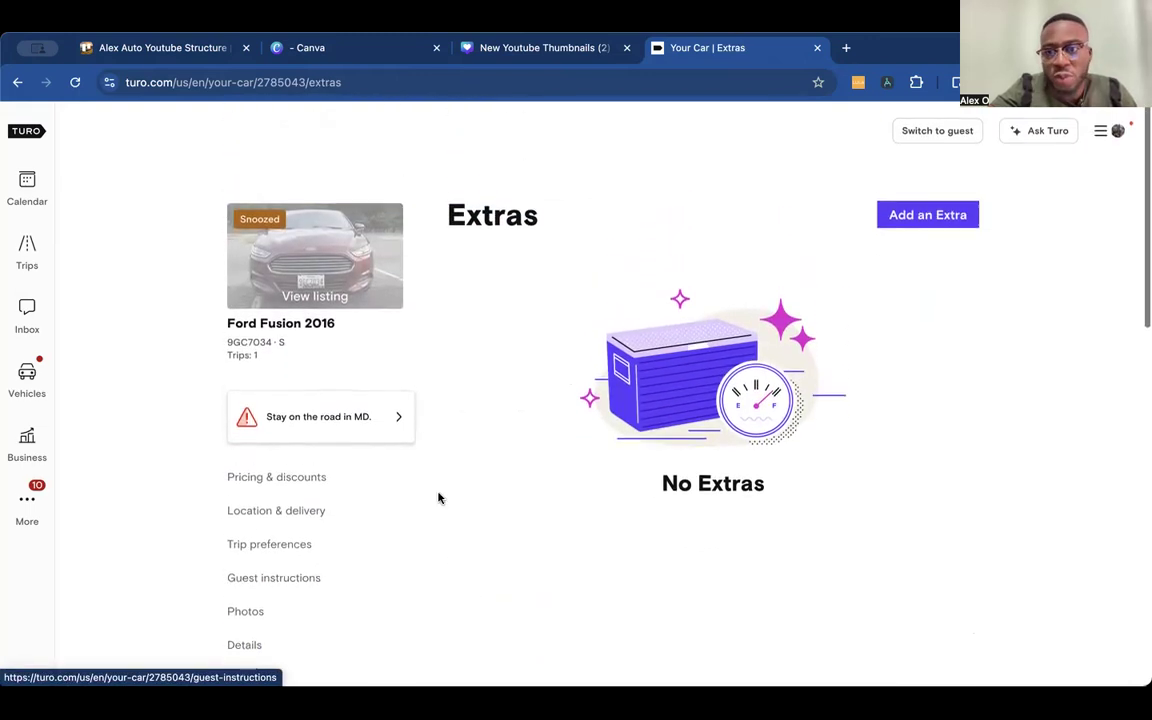
{"action": "left_click", "coordinate": [905, 212]}
{"action": "left_click", "coordinate": [557, 280]}
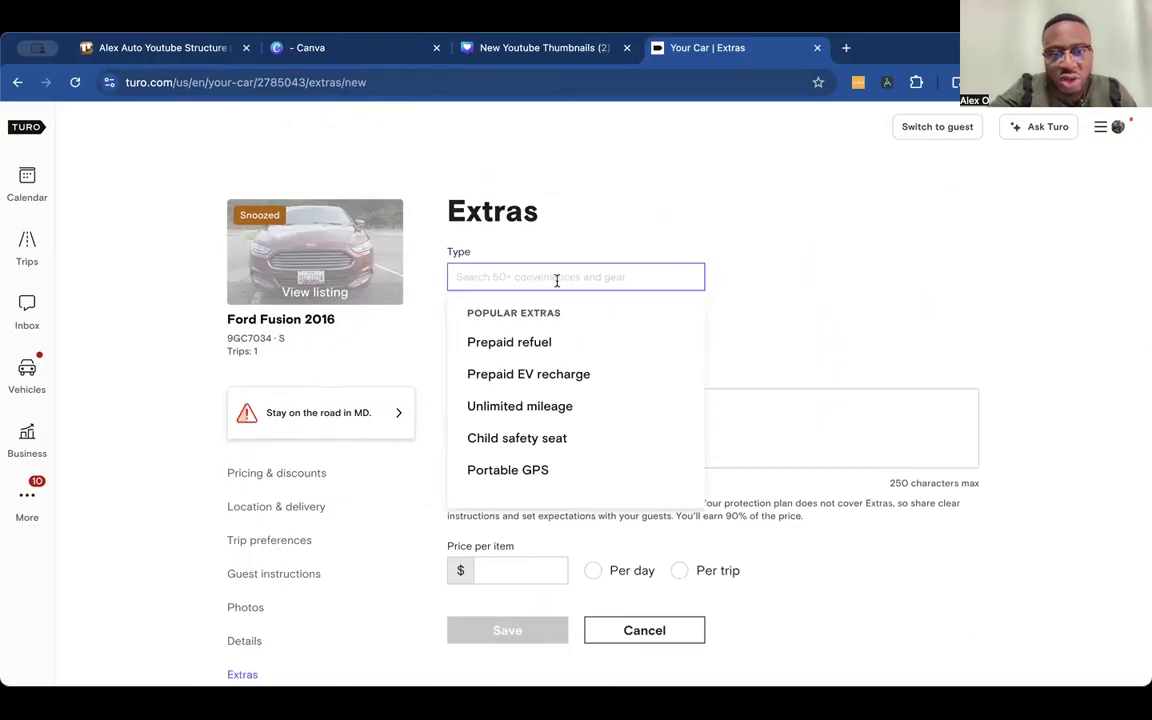
{"action": "left_click", "coordinate": [550, 405]}
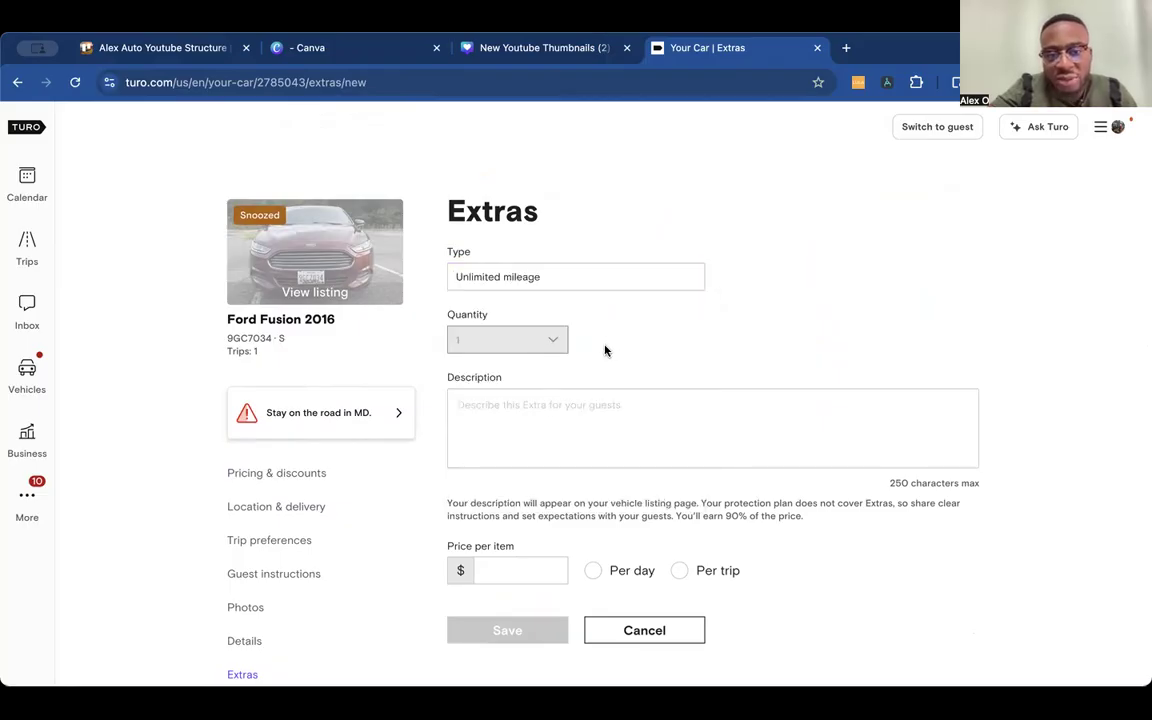
{"action": "left_click", "coordinate": [595, 407]}
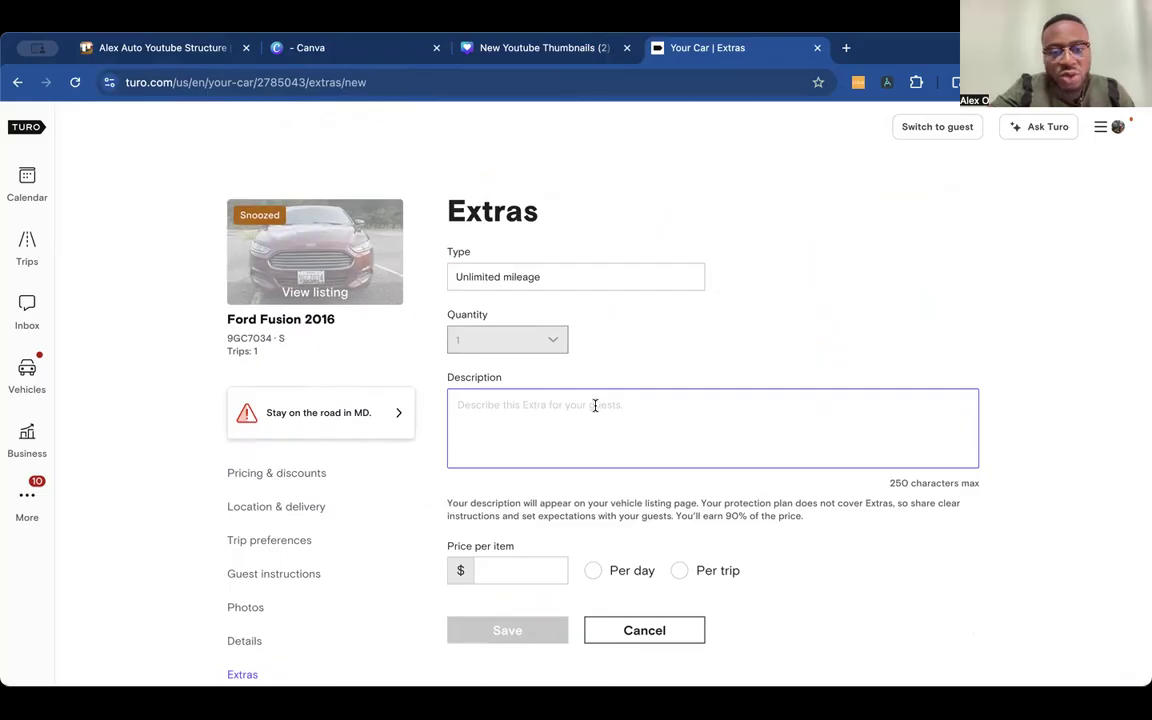
{"action": "type", "text": "No mileage if used on your trip"}
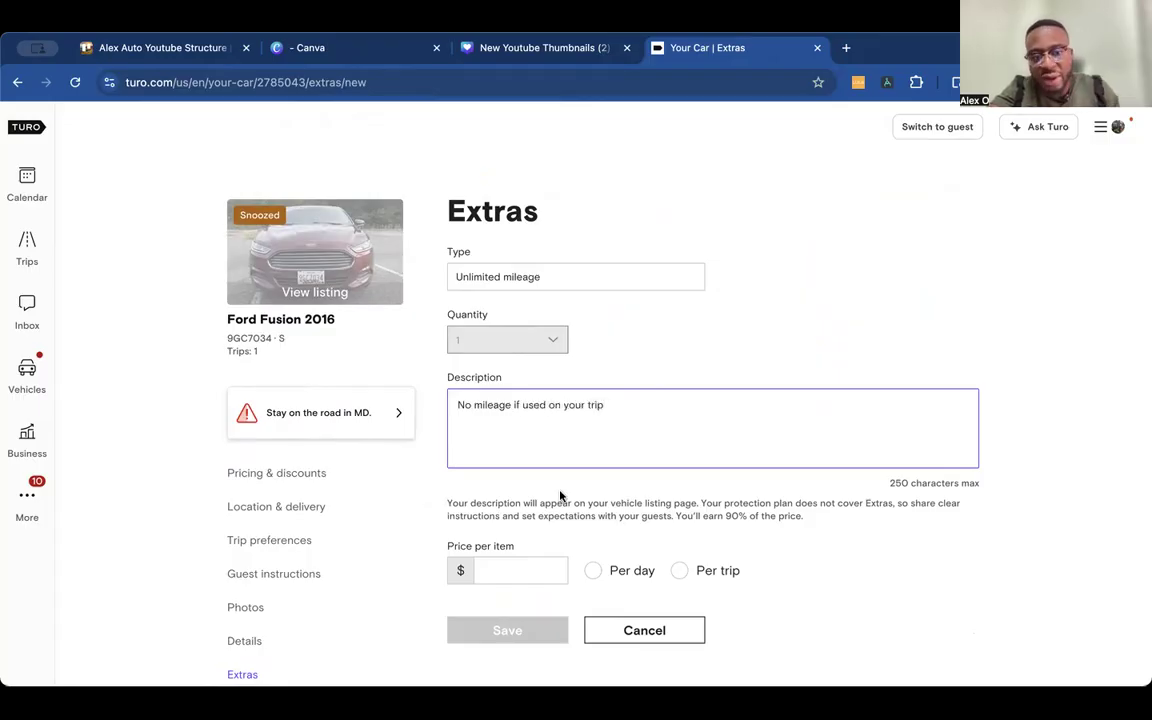
Price the Unlimited mileage extra at $30 per day, save it and copy it to all vehicles.
{"action": "left_click", "coordinate": [522, 573]}
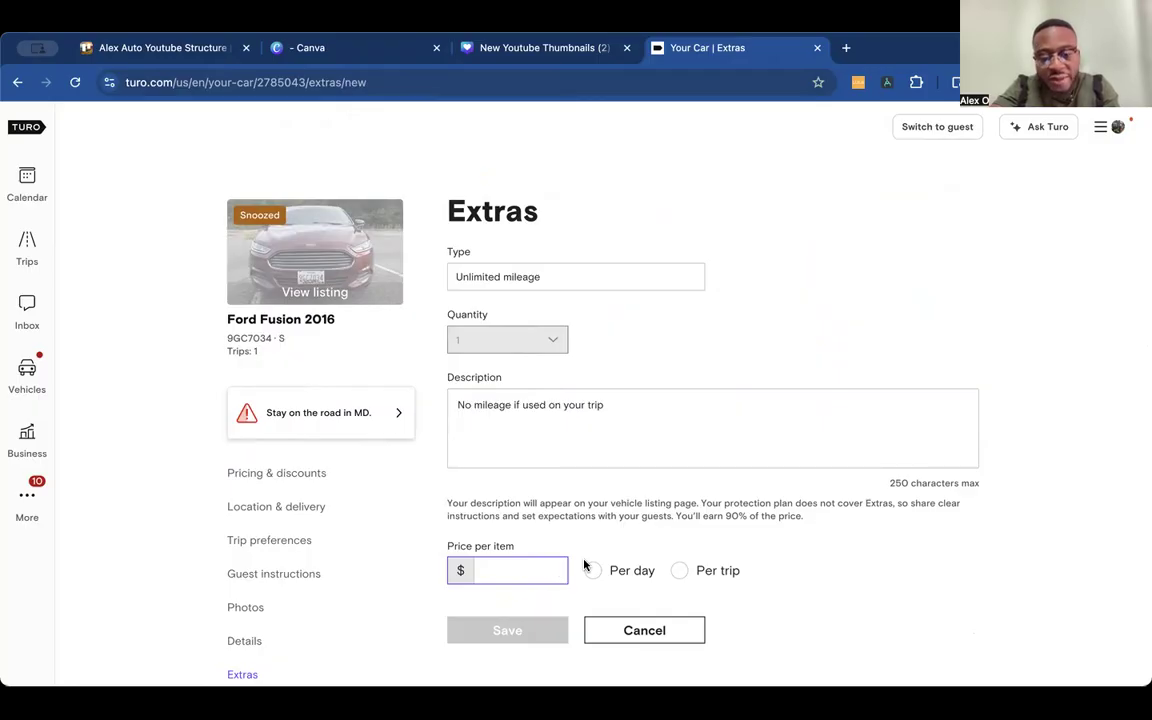
{"action": "type", "text": "30"}
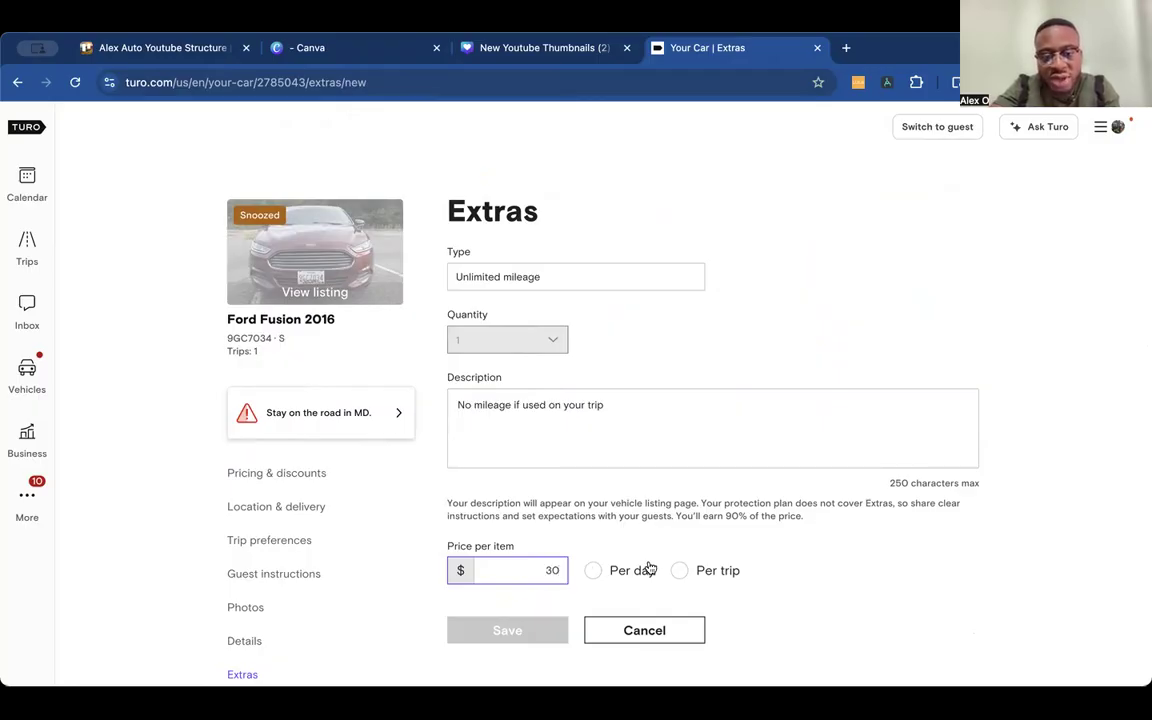
{"action": "left_click", "coordinate": [602, 571]}
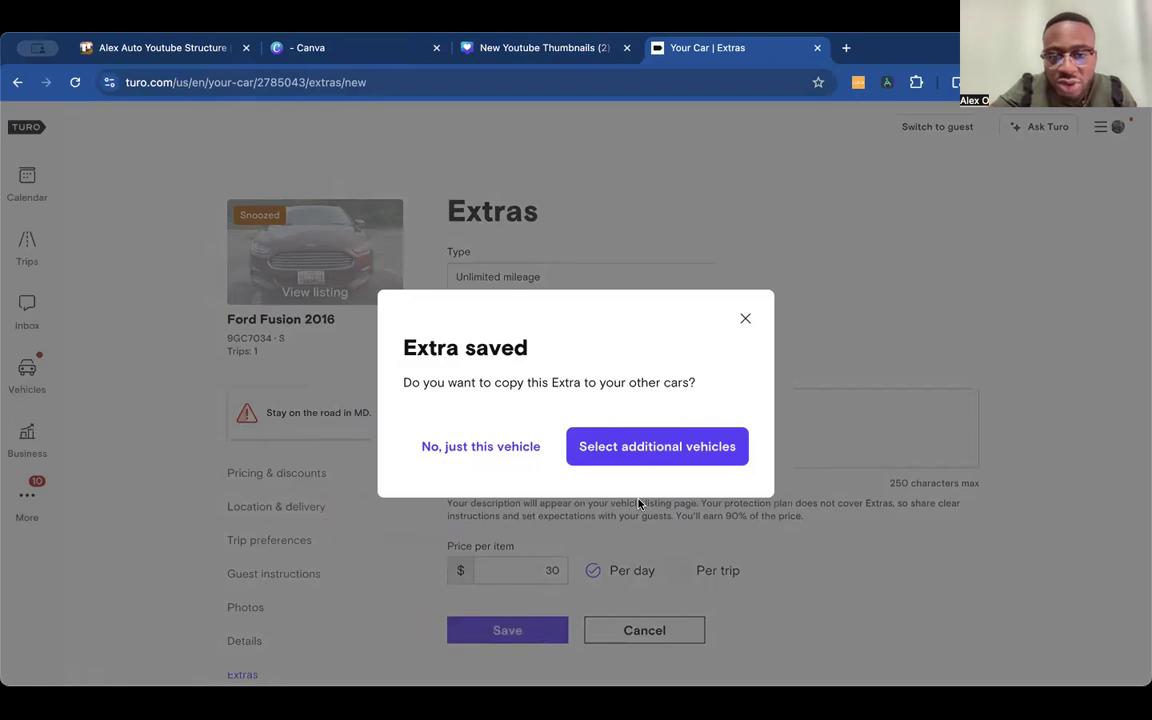
{"action": "left_click", "coordinate": [593, 448]}
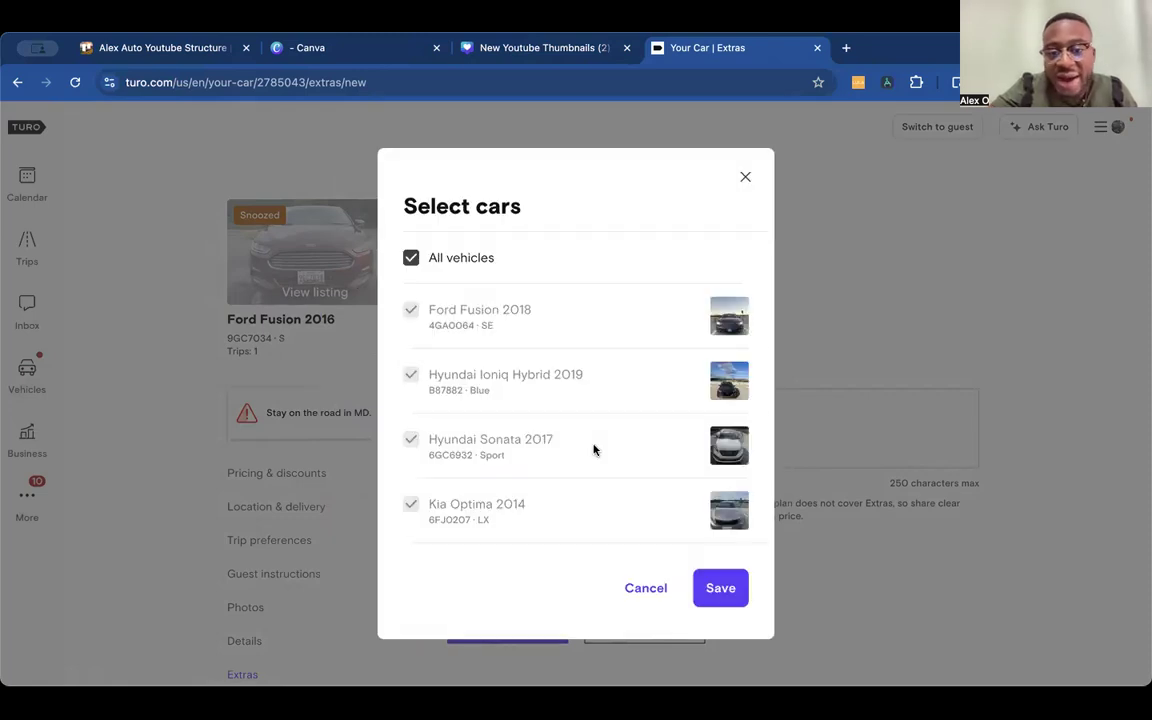
{"action": "left_click", "coordinate": [701, 595]}
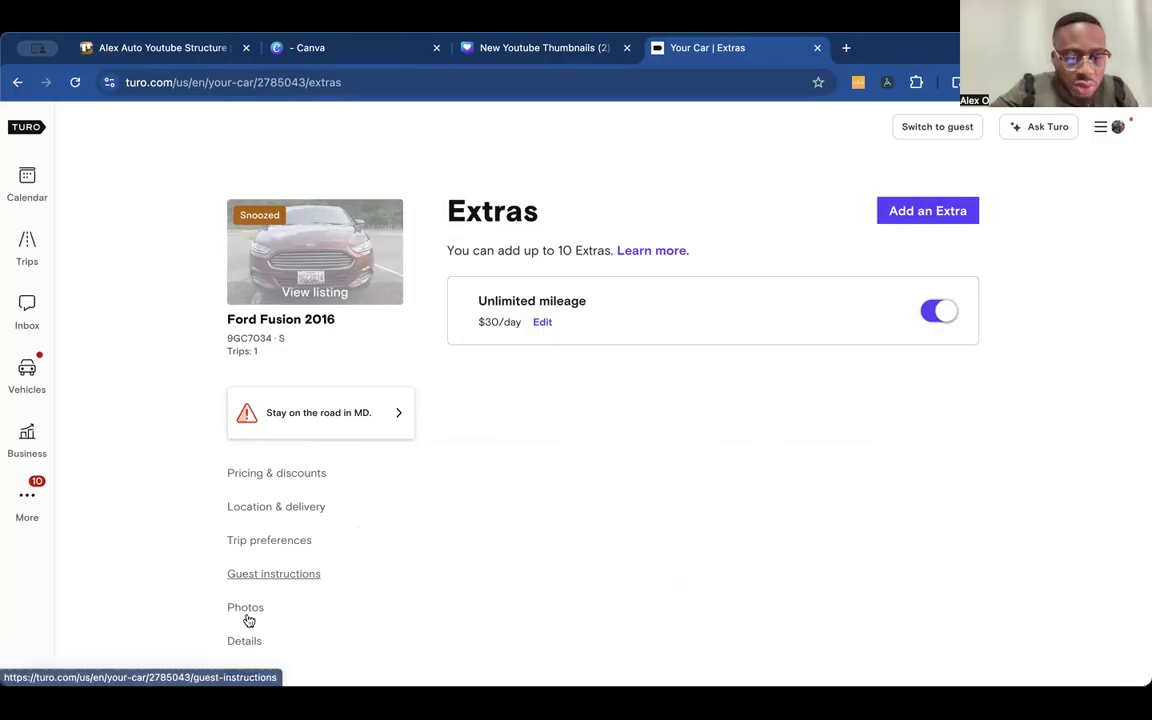
Open the Ford Fusion's vehicle protection page and review the current plan's terms.
{"action": "scroll", "coordinate": [255, 640], "scroll_direction": "down", "scroll_amount": 1}
{"action": "scroll", "coordinate": [260, 600], "scroll_direction": "down", "scroll_amount": 3}
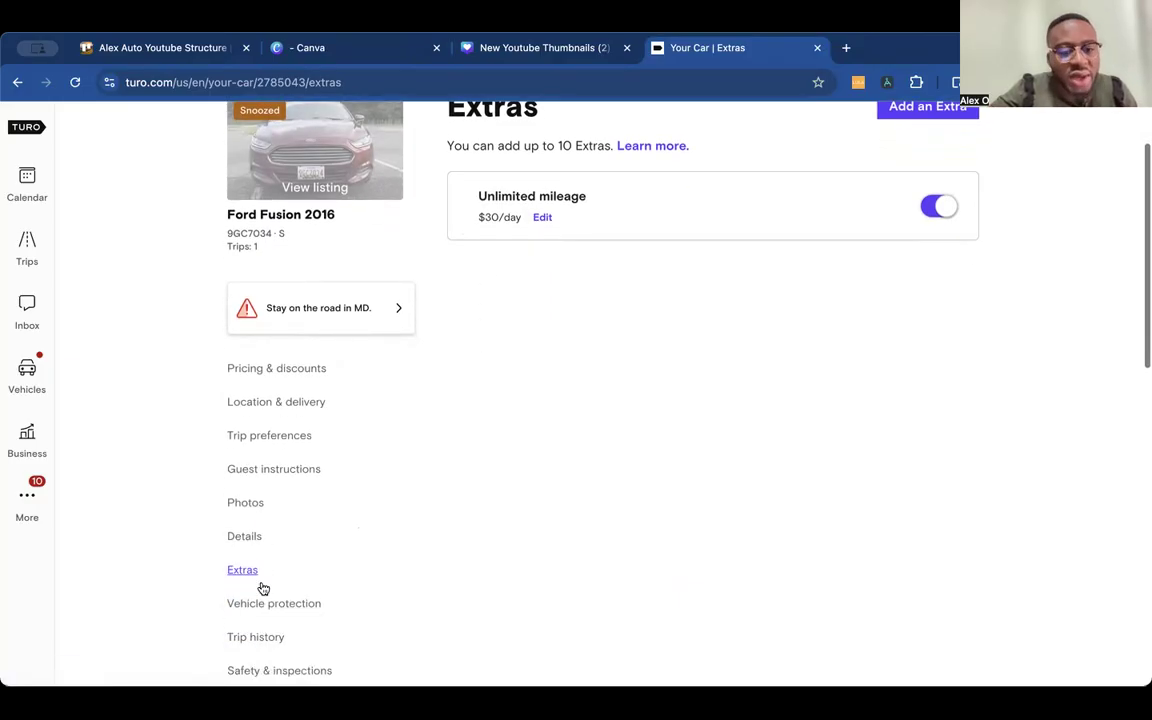
{"action": "left_click", "coordinate": [258, 603]}
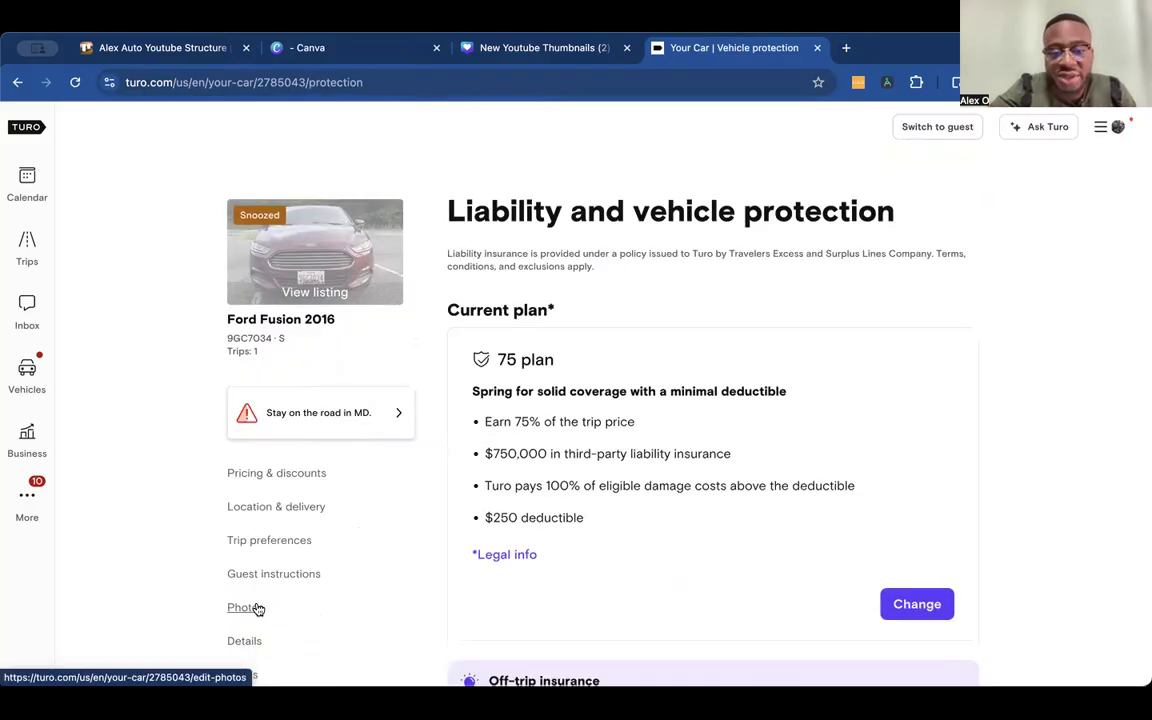
{"action": "scroll", "coordinate": [436, 470], "scroll_direction": "down", "scroll_amount": 5}
{"action": "scroll", "coordinate": [436, 470], "scroll_direction": "up", "scroll_amount": 4}
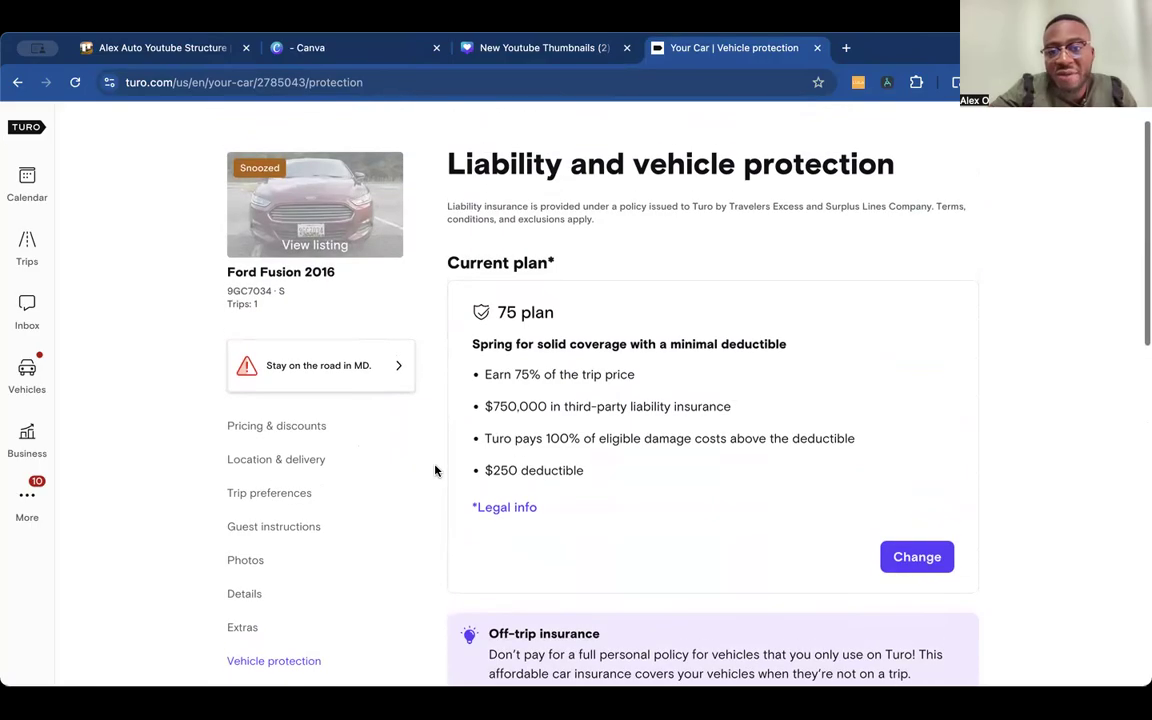
{"action": "scroll", "coordinate": [436, 470], "scroll_direction": "up", "scroll_amount": 1}
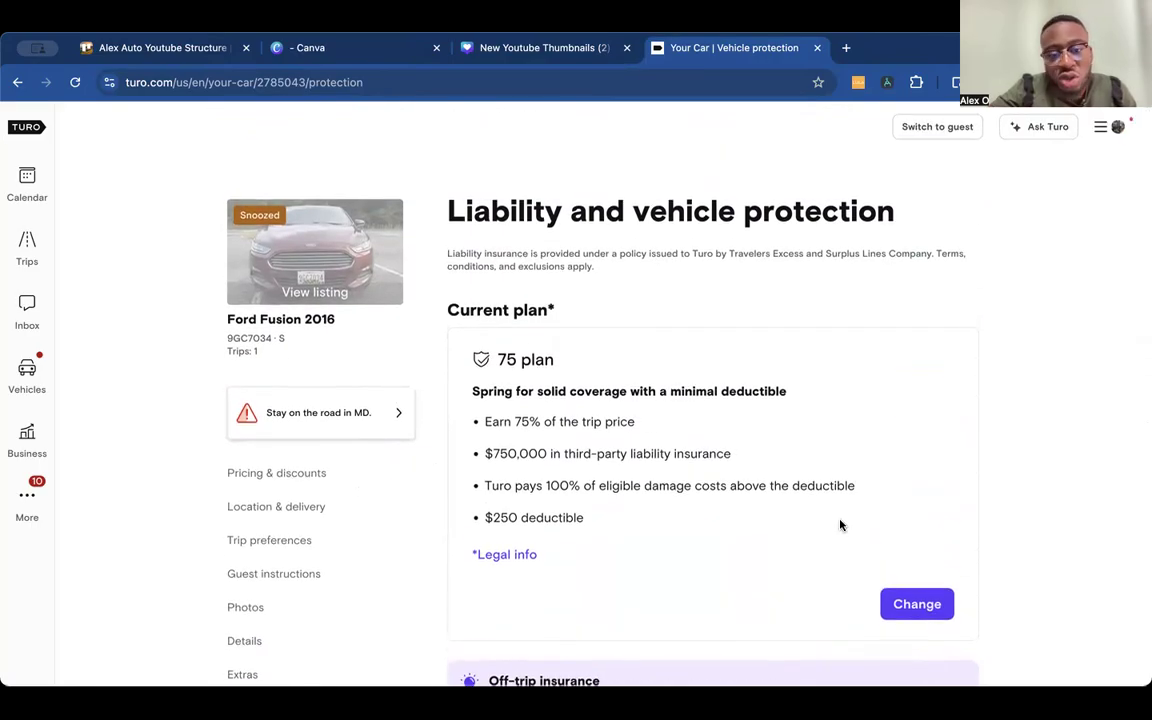
Open the protection plan selection and compare the host take, deductible and liability coverage of the 60 and 75 plans.
{"action": "left_click", "coordinate": [905, 604]}
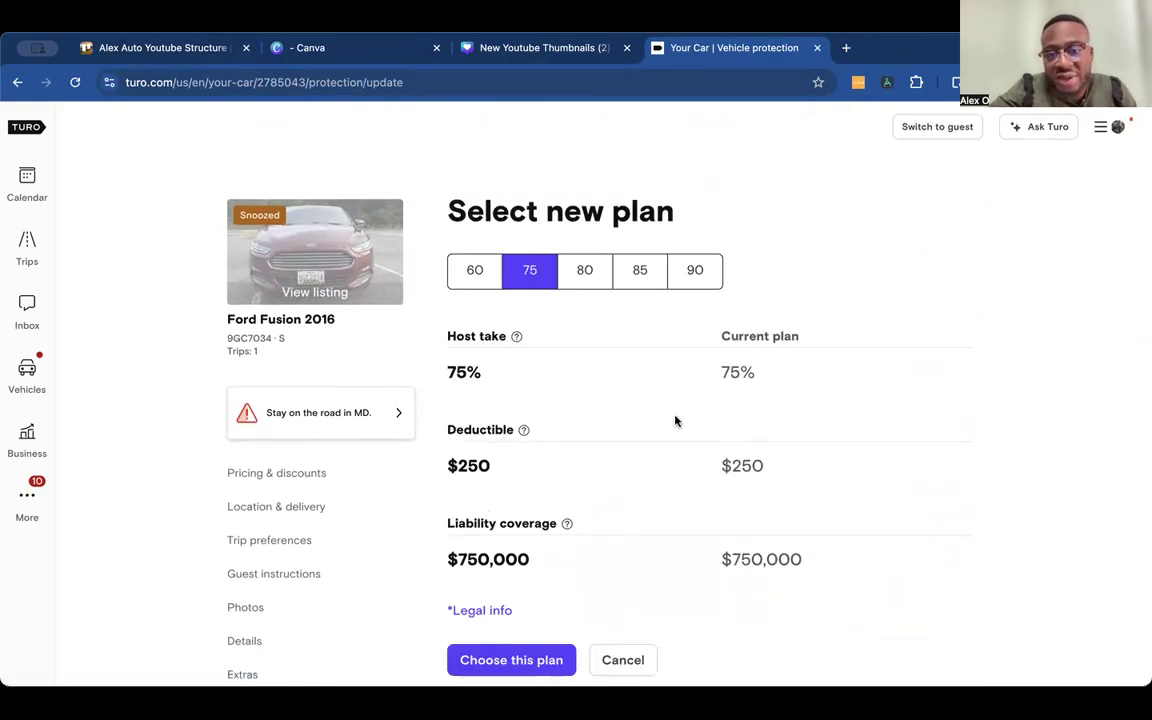
{"action": "left_click", "coordinate": [469, 274]}
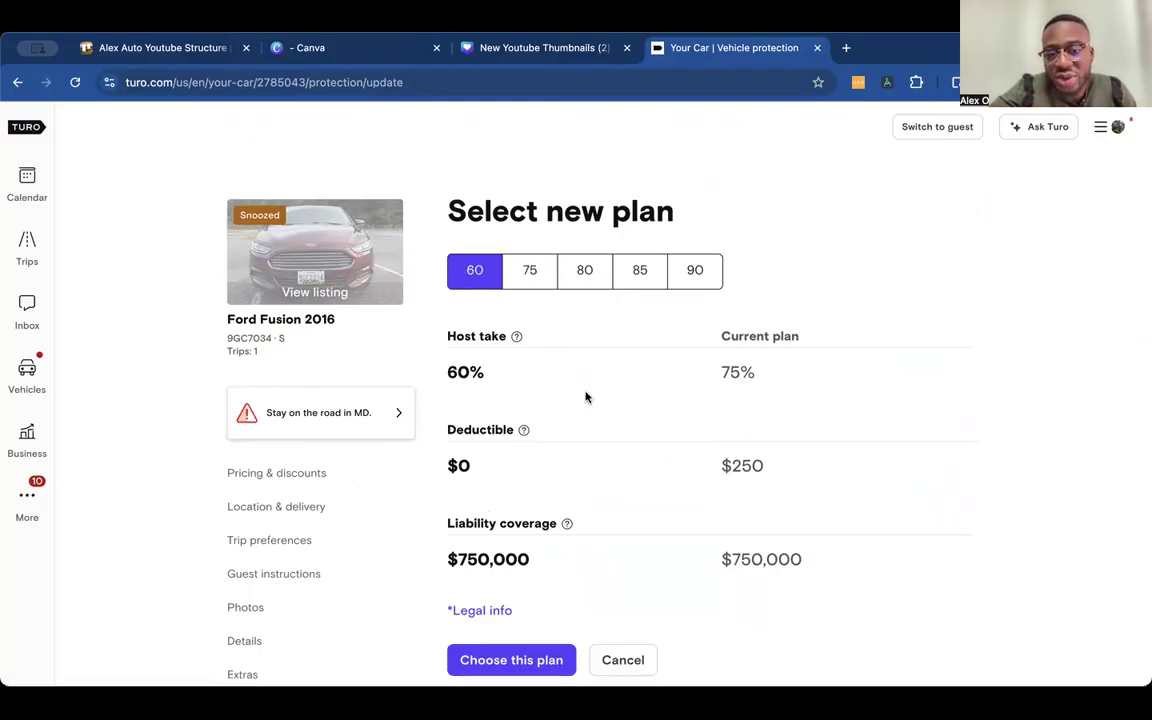
{"action": "scroll", "coordinate": [594, 532], "scroll_direction": "down", "scroll_amount": 3}
{"action": "scroll", "coordinate": [550, 498], "scroll_direction": "up", "scroll_amount": 3}
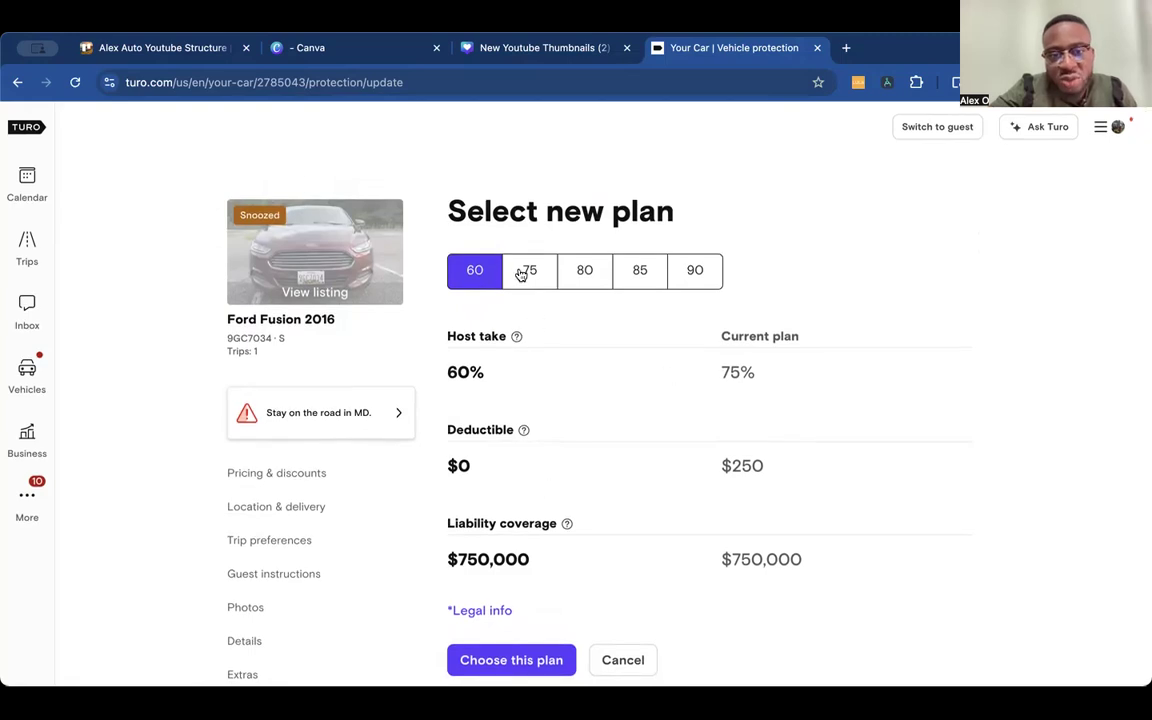
{"action": "left_click", "coordinate": [521, 274]}
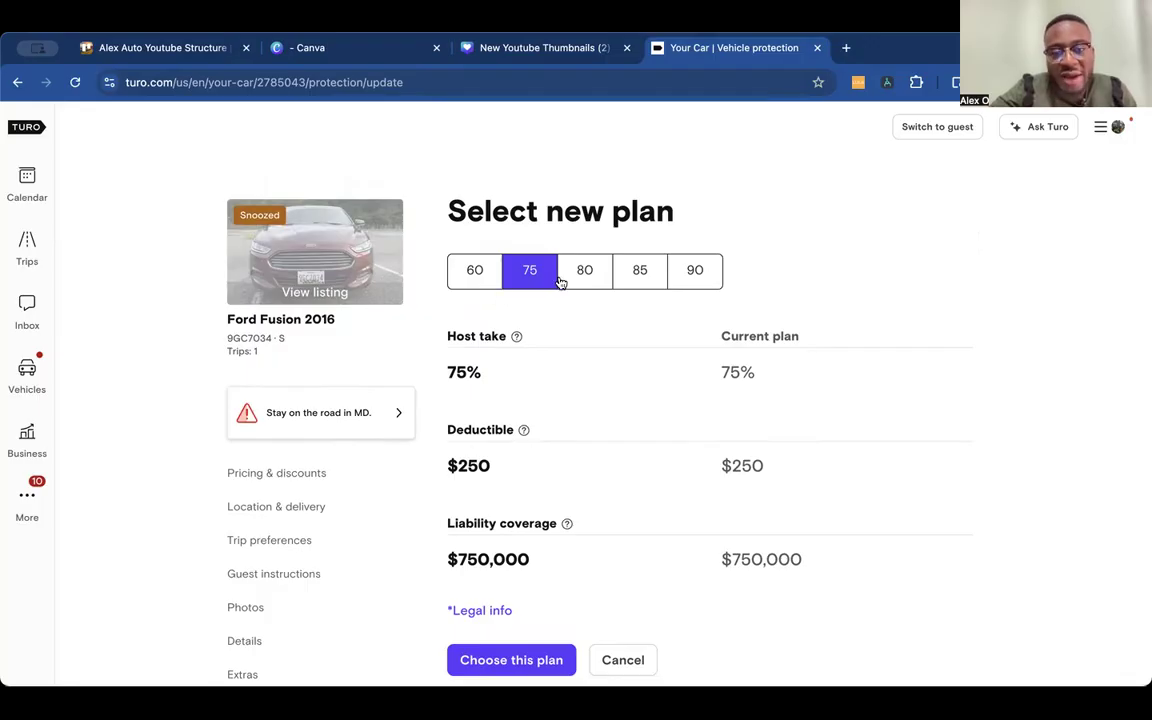
Choose the 90 protection plan and apply the change to all cars.
{"action": "left_click", "coordinate": [690, 281]}
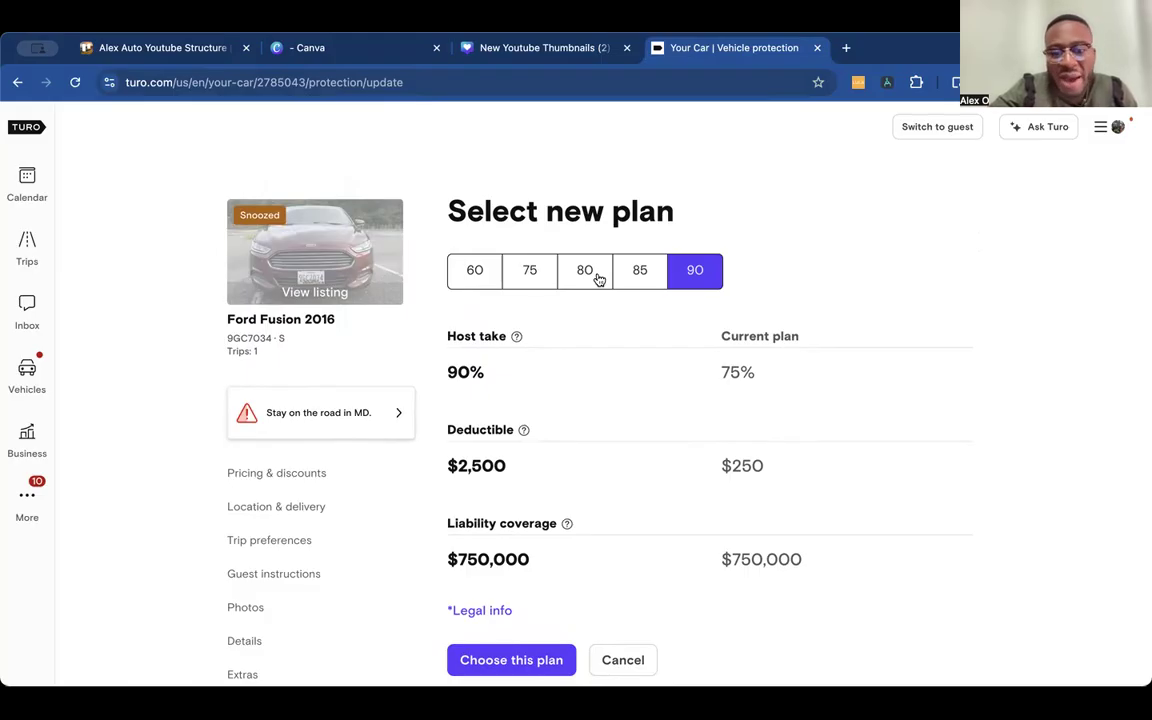
{"action": "left_click", "coordinate": [460, 659]}
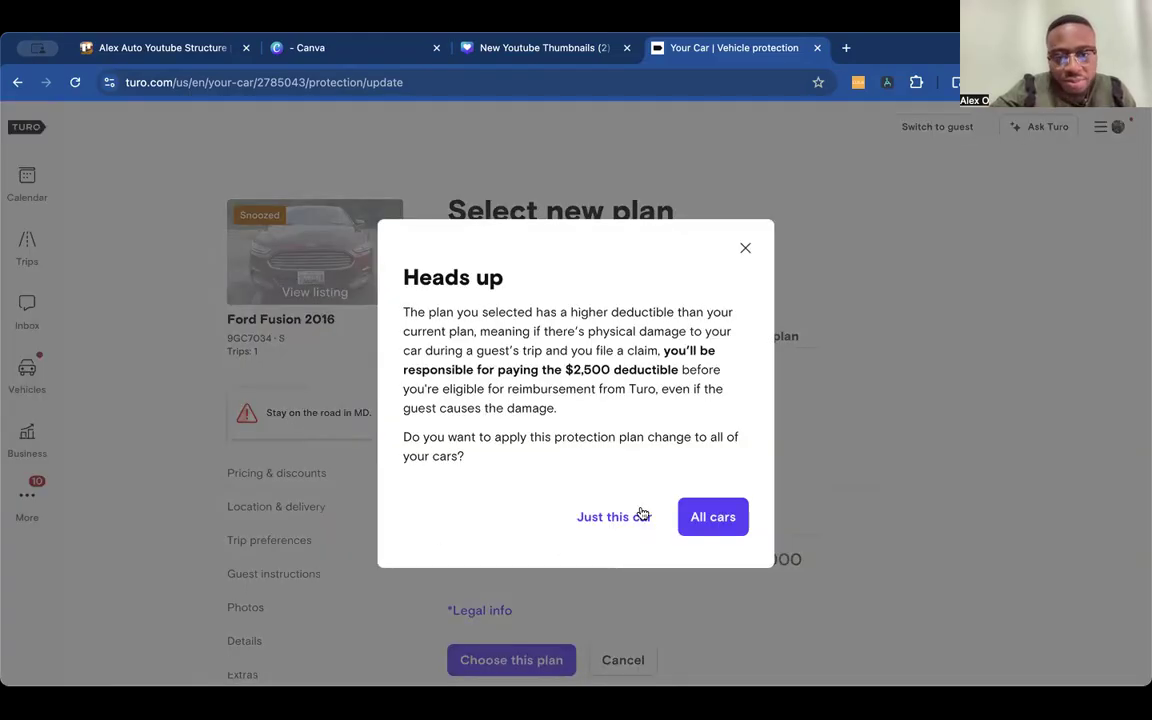
{"action": "left_click", "coordinate": [710, 518]}
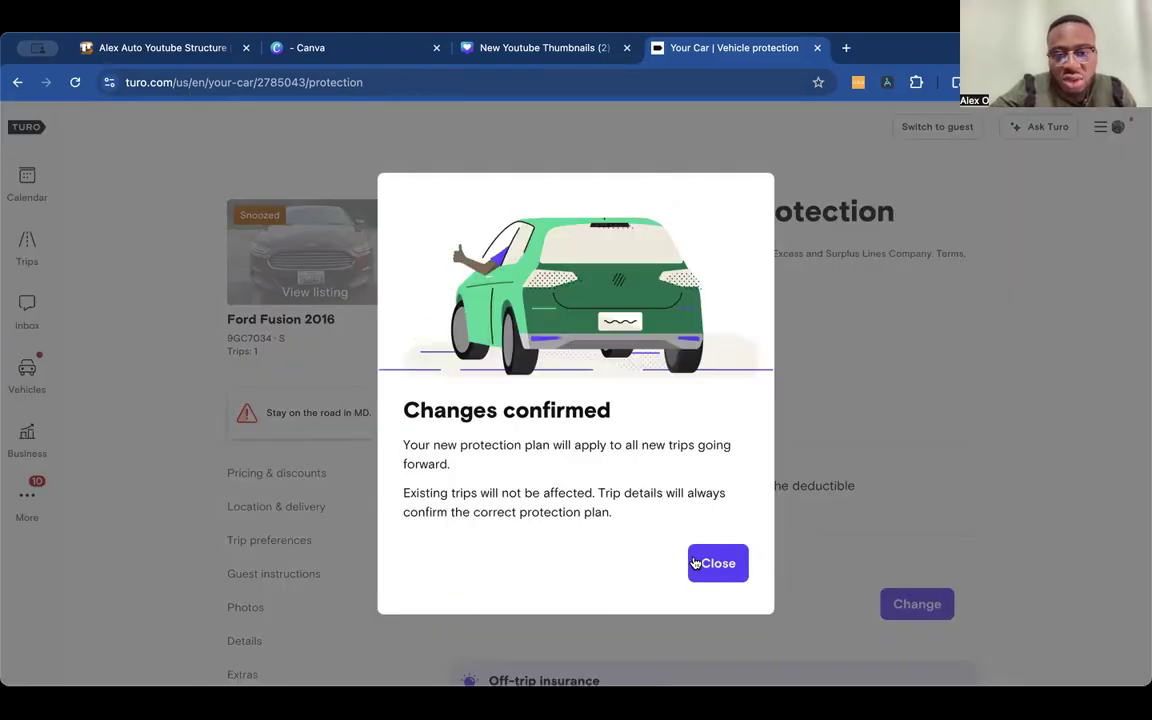
{"action": "left_click", "coordinate": [710, 565]}
Examine the Pricing & discounts page, covering daily prices, last-minute boost pricing and the discounts for longer trips.
{"action": "scroll", "coordinate": [314, 573], "scroll_direction": "down", "scroll_amount": 2}
{"action": "scroll", "coordinate": [313, 547], "scroll_direction": "up", "scroll_amount": 1}
{"action": "left_click", "coordinate": [292, 457]}
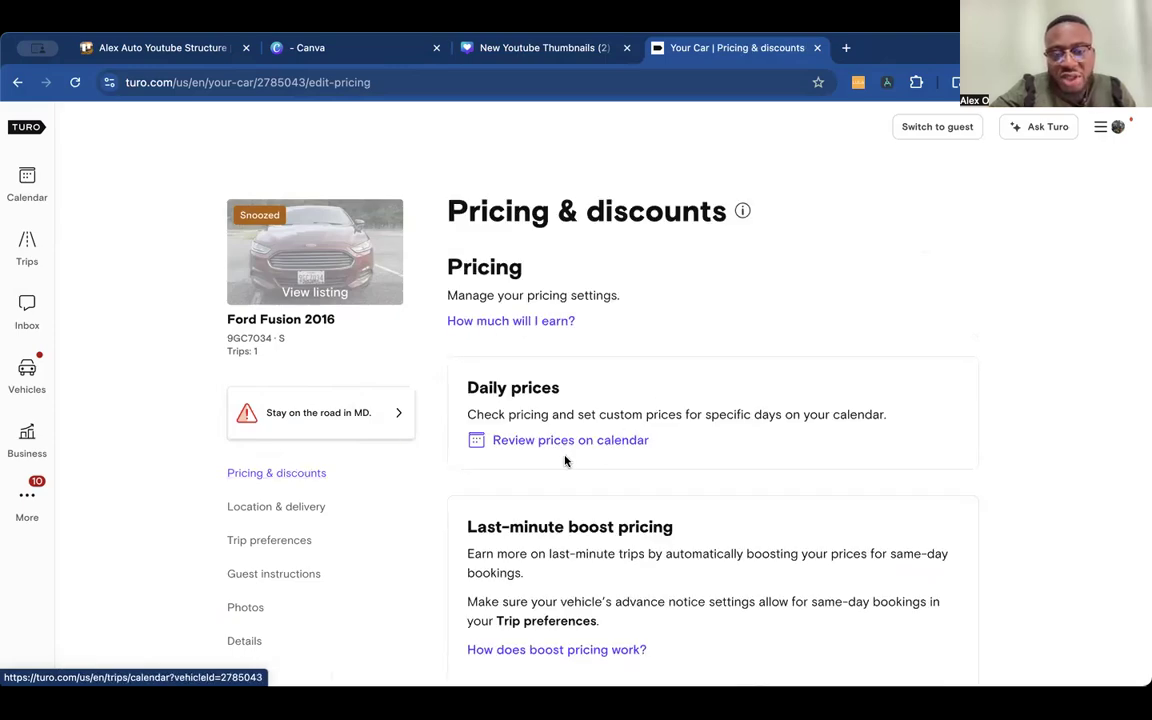
{"action": "scroll", "coordinate": [565, 460], "scroll_direction": "down", "scroll_amount": 5}
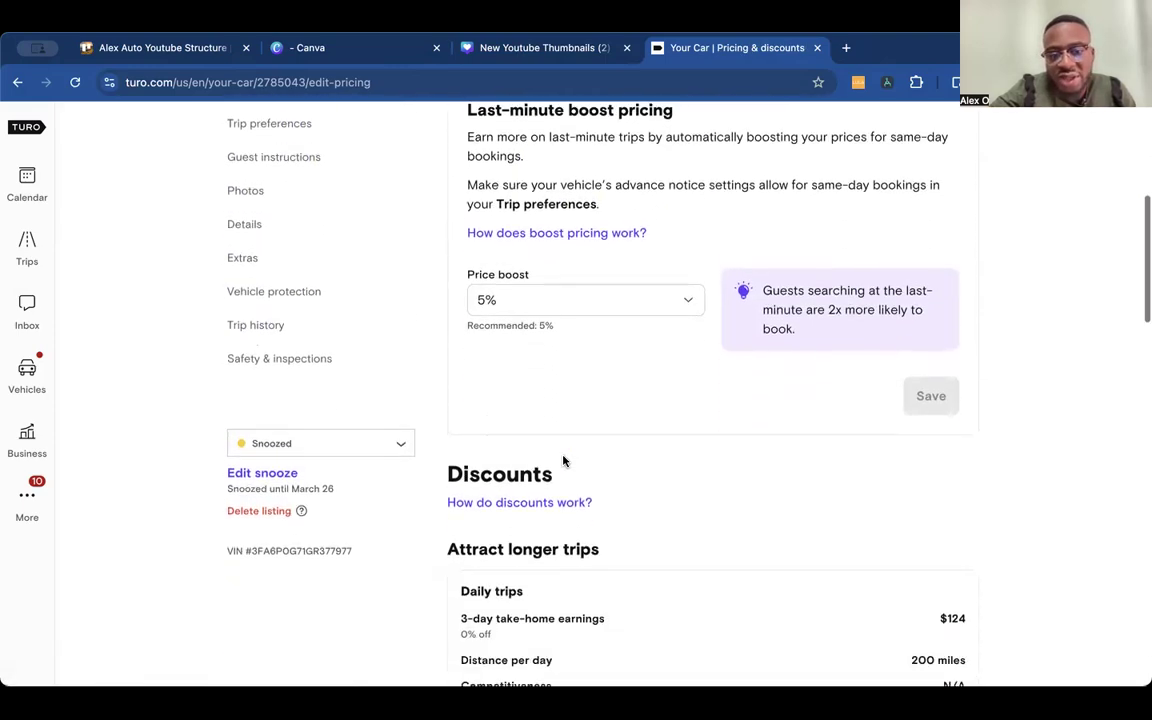
{"action": "scroll", "coordinate": [563, 460], "scroll_direction": "down", "scroll_amount": 2}
{"action": "scroll", "coordinate": [563, 460], "scroll_direction": "up", "scroll_amount": 6}
{"action": "scroll", "coordinate": [563, 465], "scroll_direction": "down", "scroll_amount": 11}
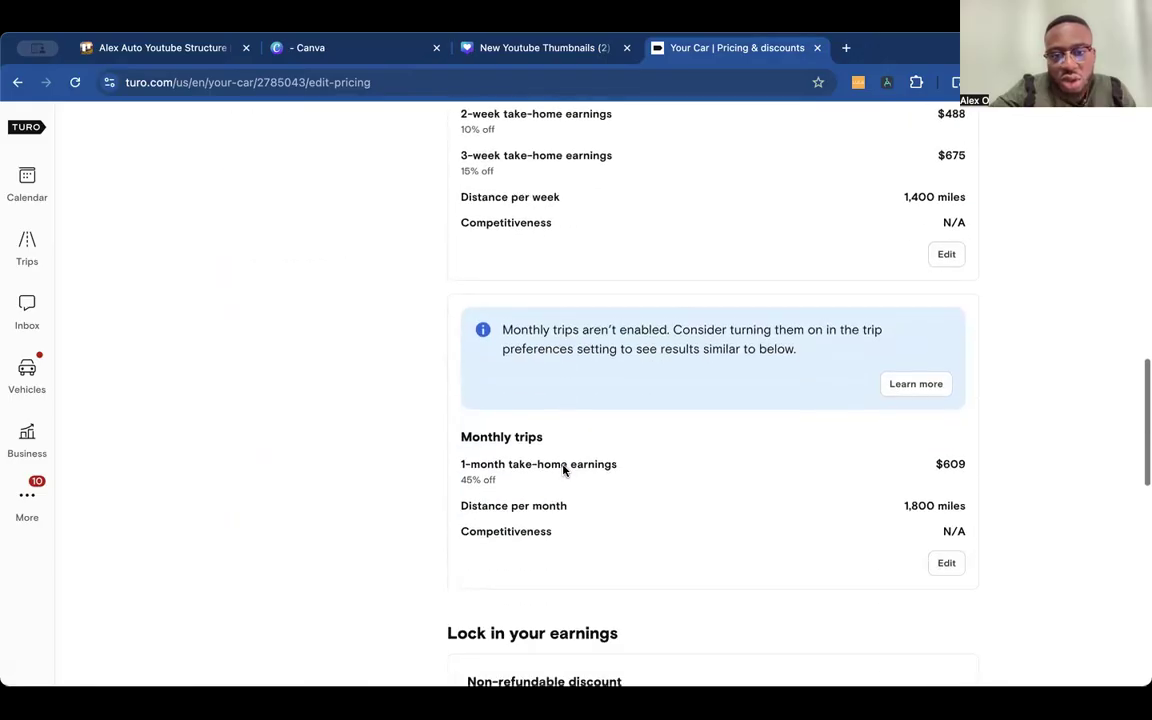
{"action": "scroll", "coordinate": [563, 470], "scroll_direction": "down", "scroll_amount": 3}
{"action": "scroll", "coordinate": [563, 472], "scroll_direction": "up", "scroll_amount": 14}
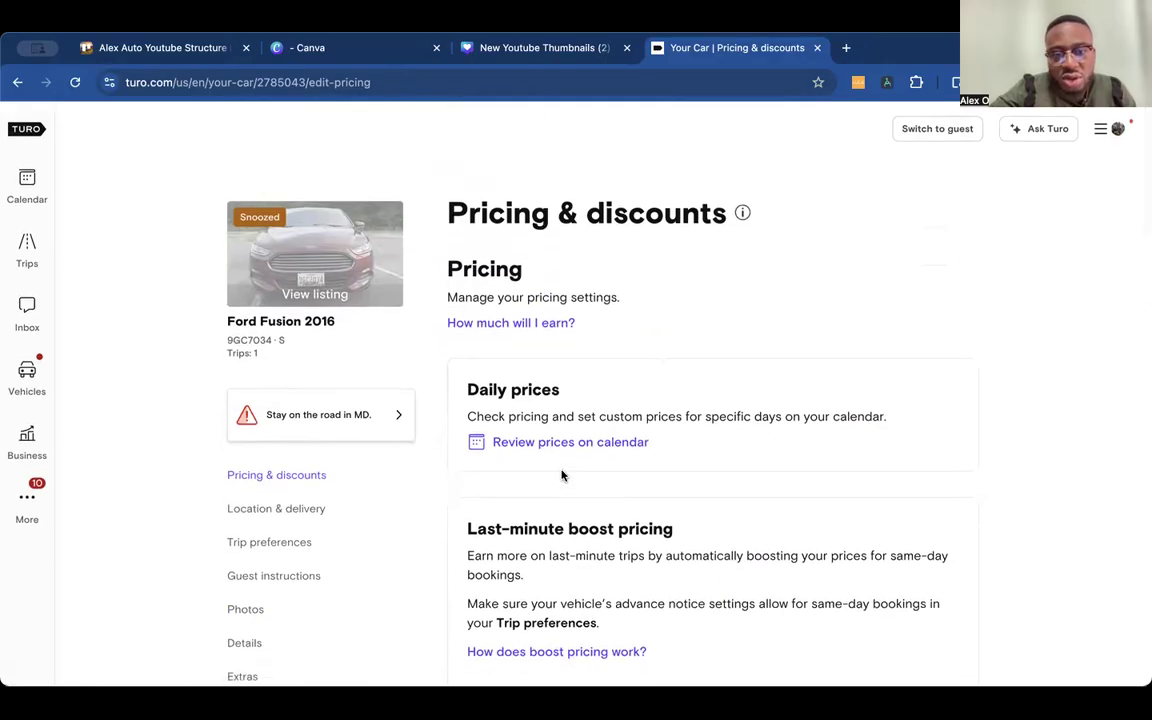
Open the calendar for reviewing the Ford Fusion's daily prices and dismiss its introduction.
{"action": "left_click", "coordinate": [560, 443]}
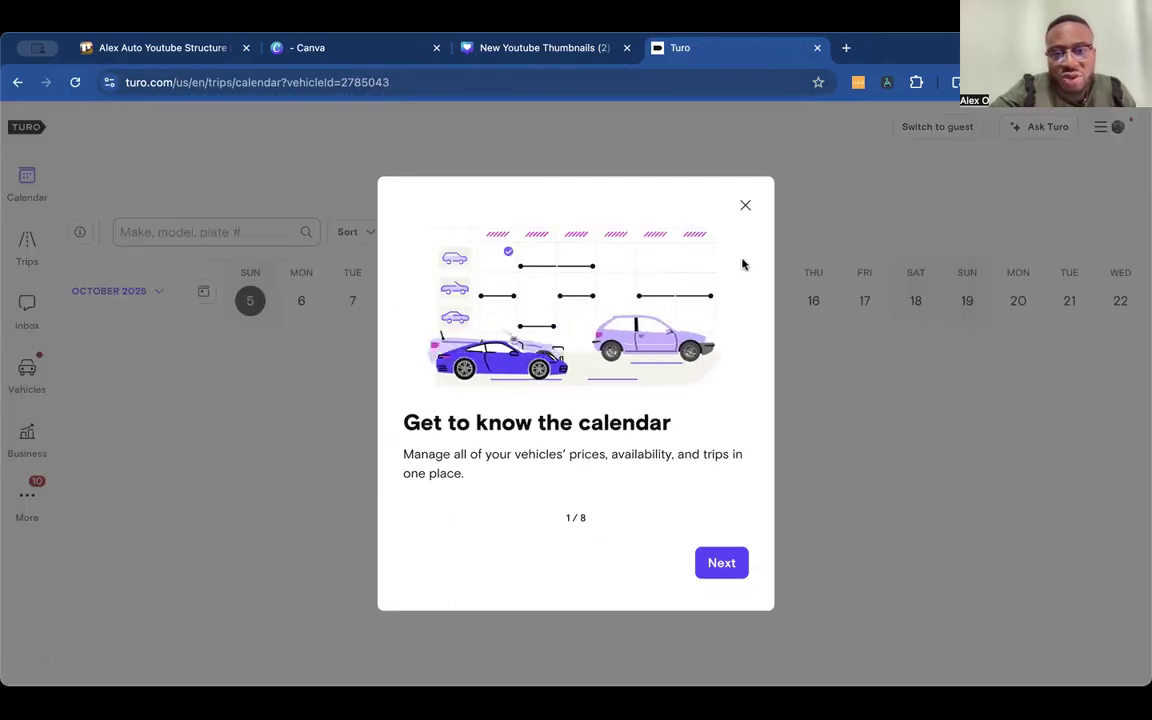
{"action": "left_click", "coordinate": [745, 205]}
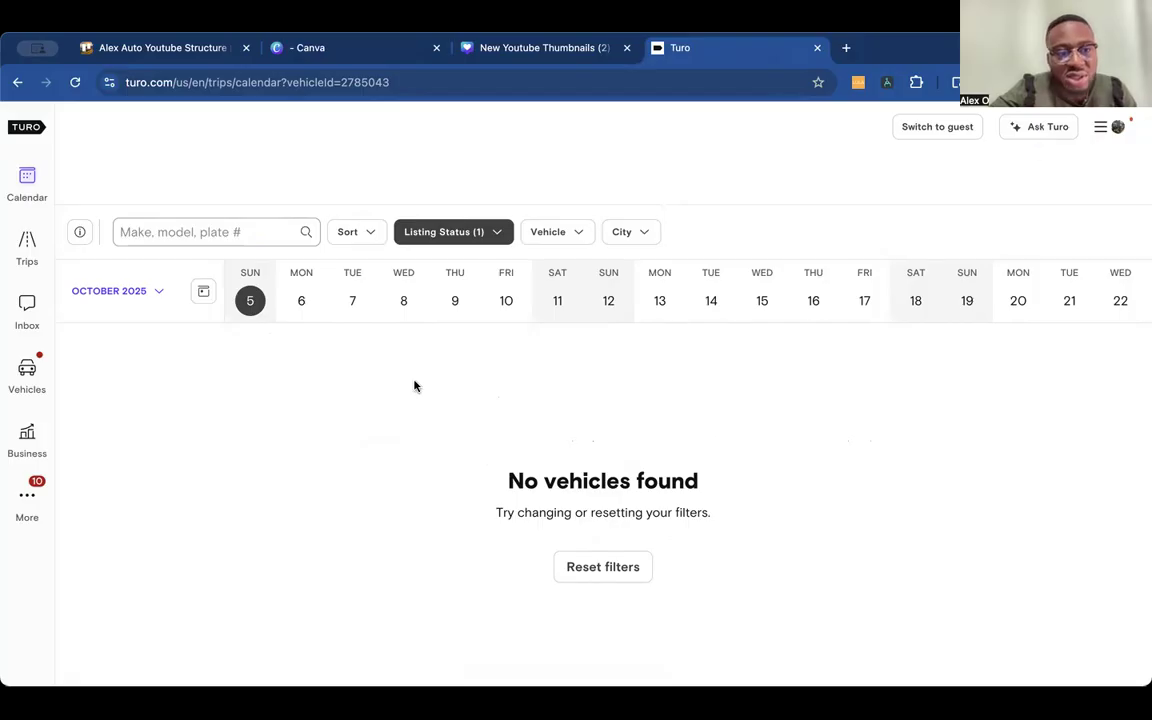
{"action": "scroll", "coordinate": [160, 300], "scroll_direction": "up", "scroll_amount": 1}
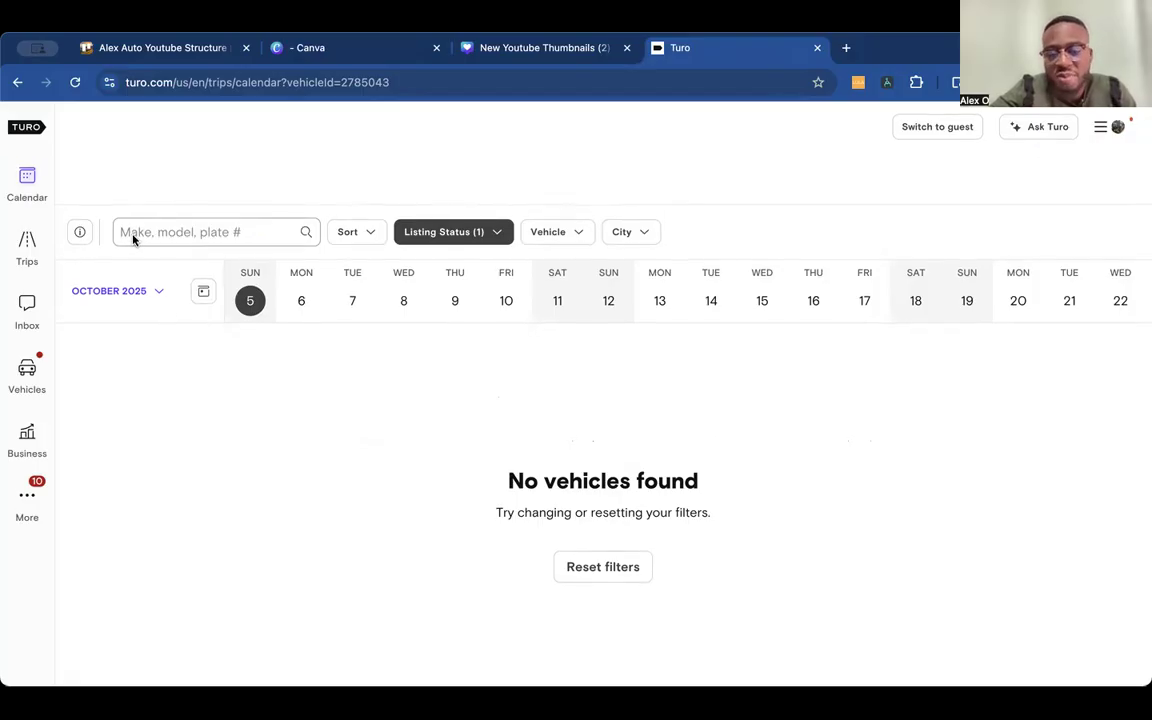
Return to the Ford Fusion's Pricing & discounts page and review the last-minute boost pricing and the discounts for longer trips.
{"action": "left_click", "coordinate": [18, 82]}
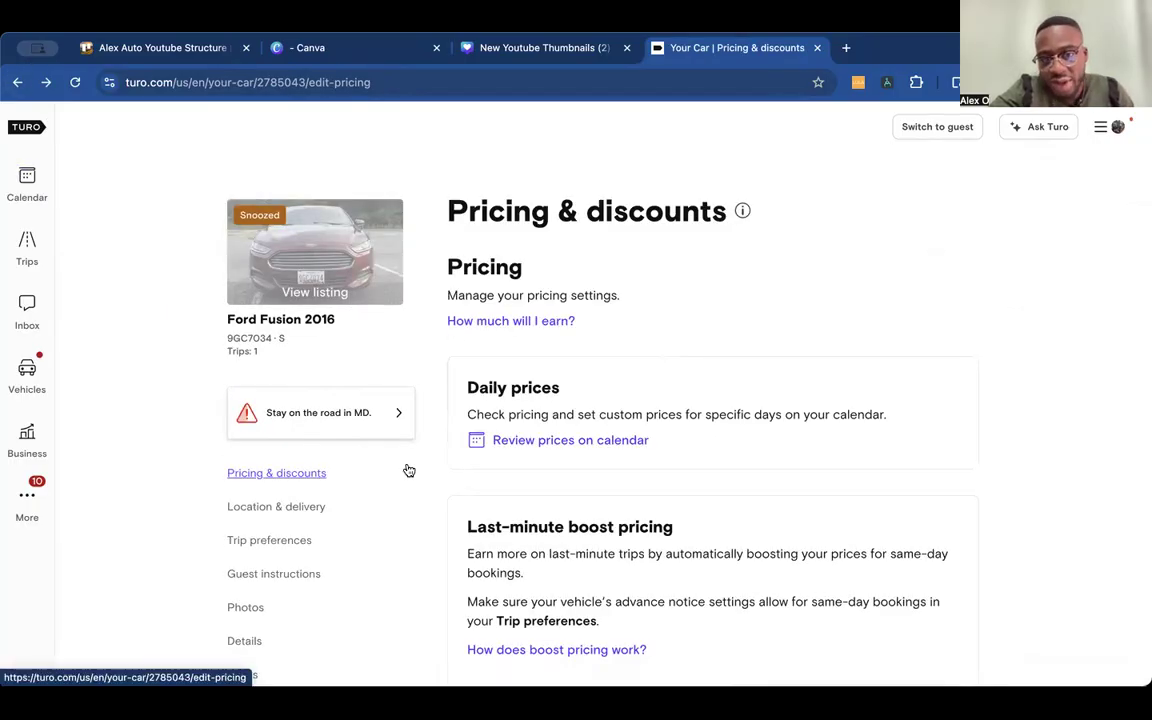
{"action": "scroll", "coordinate": [517, 576], "scroll_direction": "down", "scroll_amount": 5}
{"action": "scroll", "coordinate": [517, 576], "scroll_direction": "down", "scroll_amount": 1}
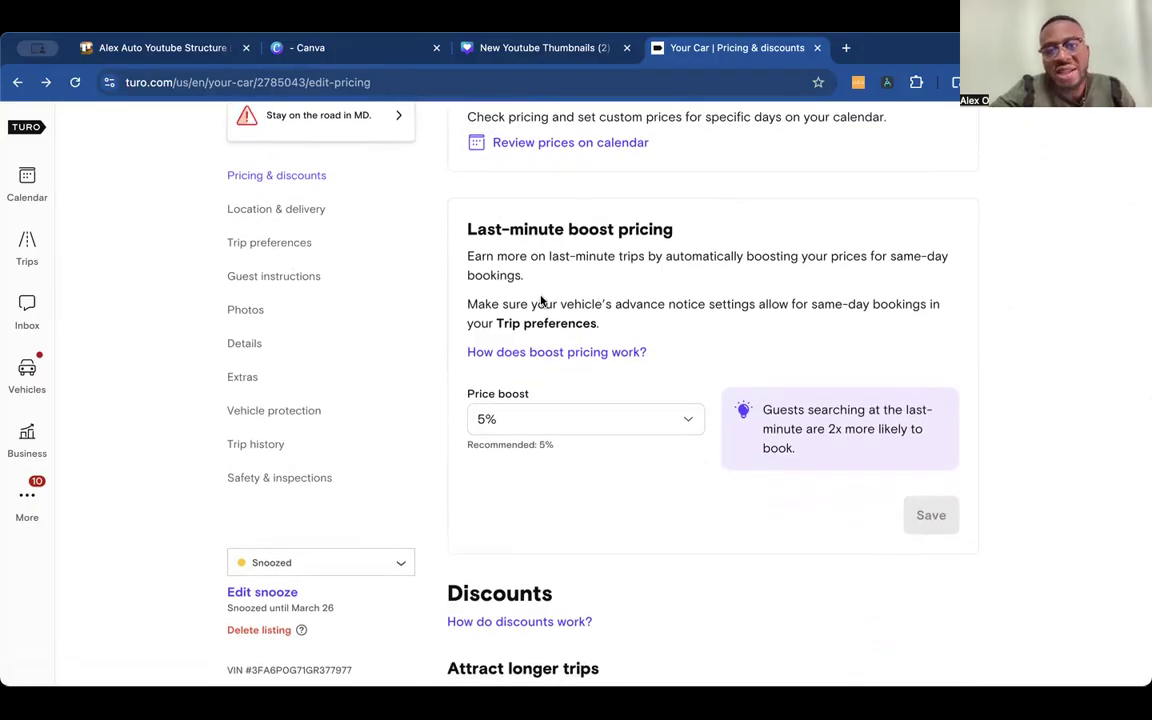
{"action": "scroll", "coordinate": [557, 488], "scroll_direction": "down", "scroll_amount": 7}
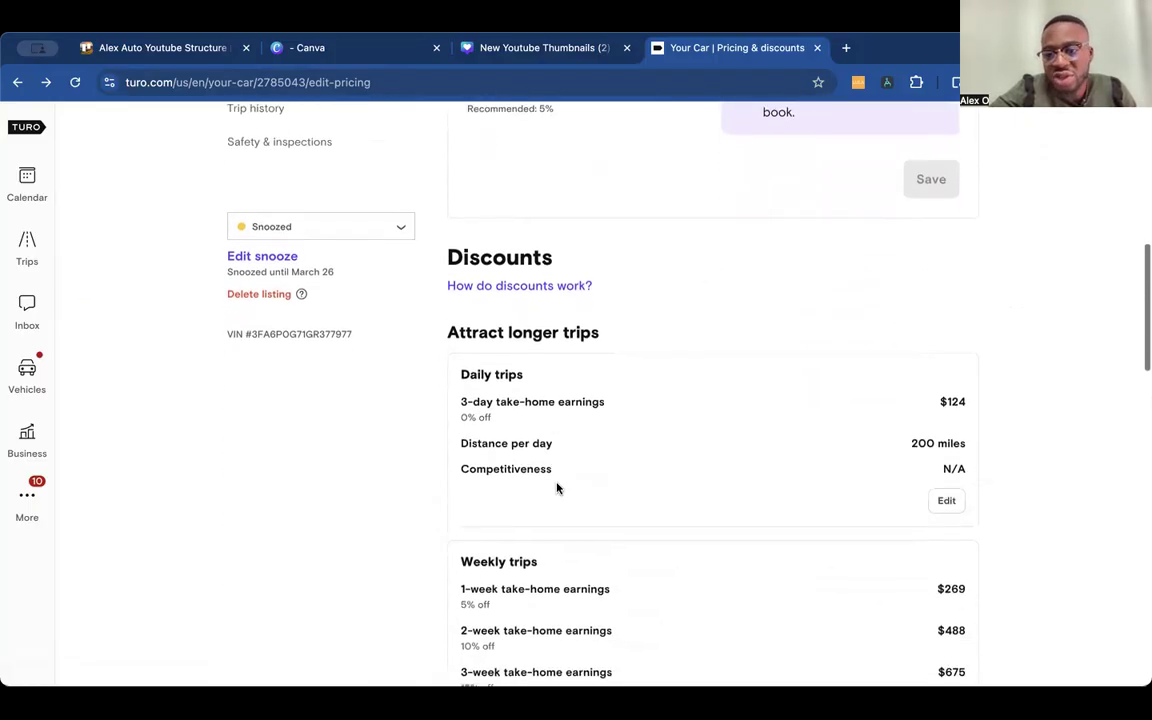
{"action": "scroll", "coordinate": [557, 488], "scroll_direction": "down", "scroll_amount": 1}
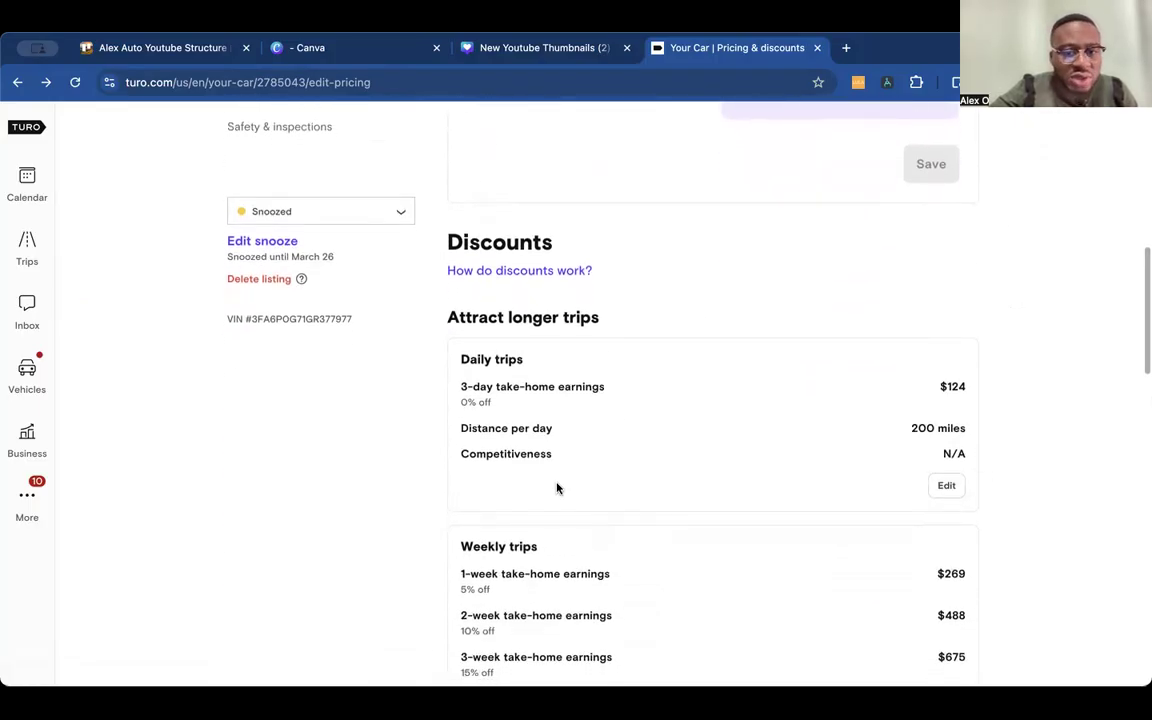
{"action": "scroll", "coordinate": [557, 488], "scroll_direction": "down", "scroll_amount": 1}
{"action": "scroll", "coordinate": [557, 486], "scroll_direction": "down", "scroll_amount": 1}
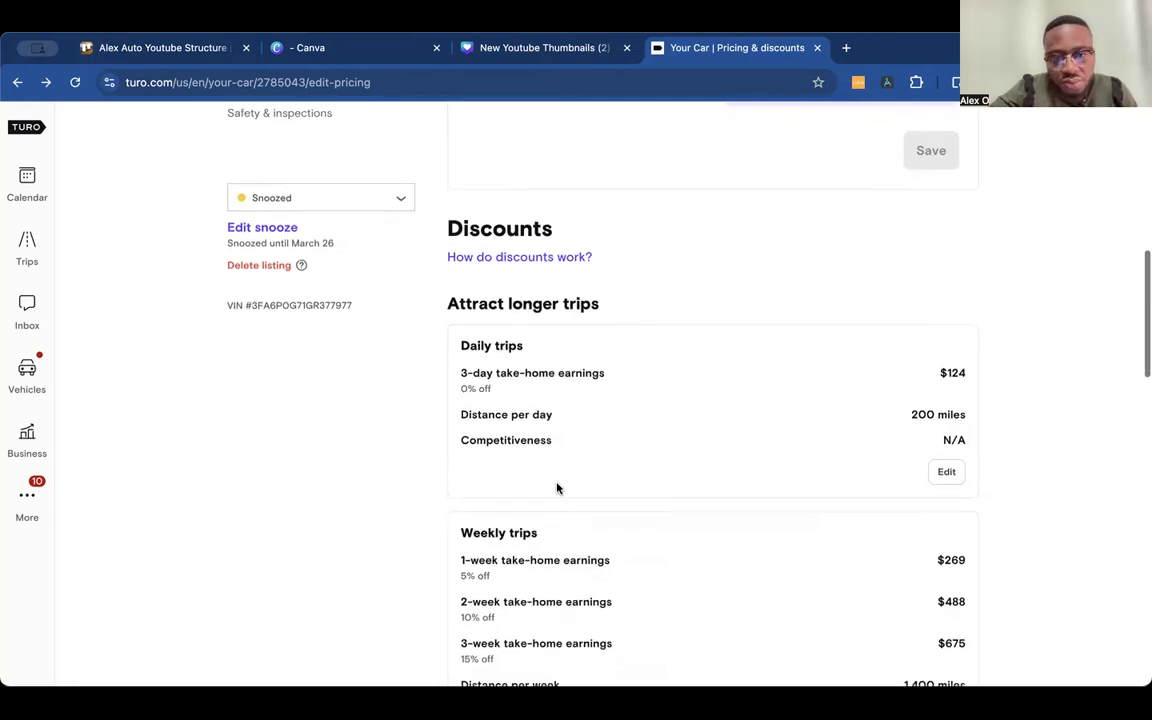
Open the Daily trips discount settings, examine the earnings adjustment and distance per day, and close them without saving.
{"action": "left_click", "coordinate": [946, 472]}
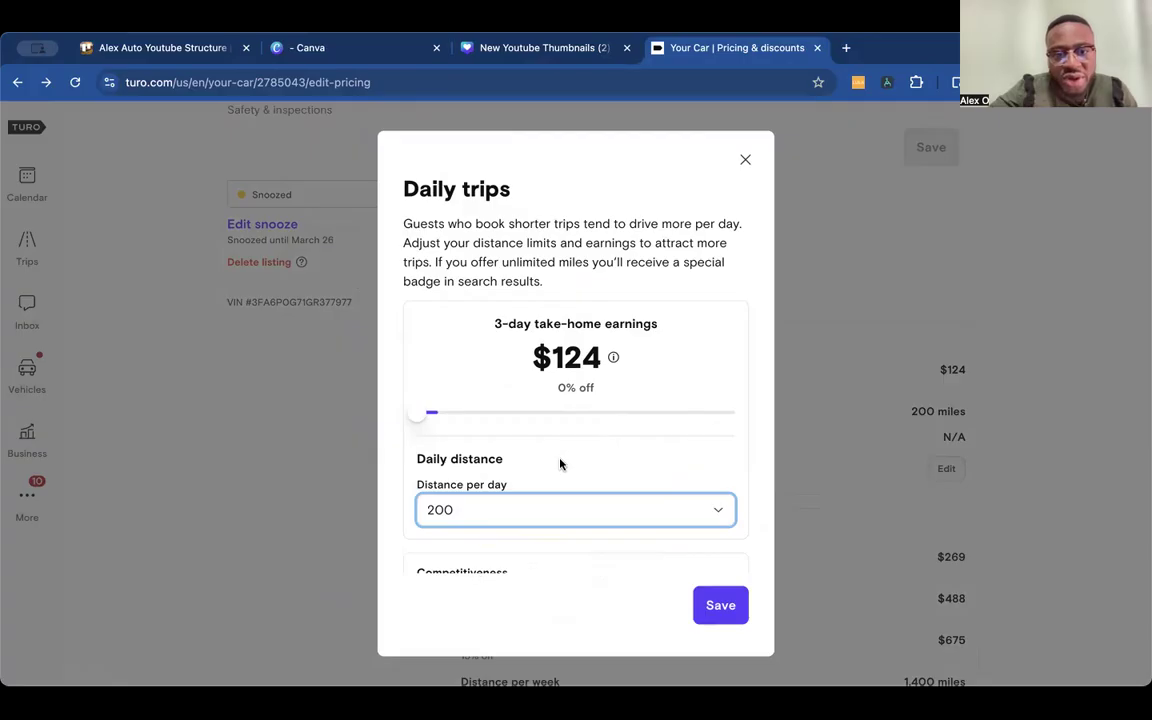
{"action": "scroll", "coordinate": [560, 464], "scroll_direction": "down", "scroll_amount": 3}
{"action": "scroll", "coordinate": [560, 465], "scroll_direction": "up", "scroll_amount": 3}
{"action": "left_click", "coordinate": [744, 158]}
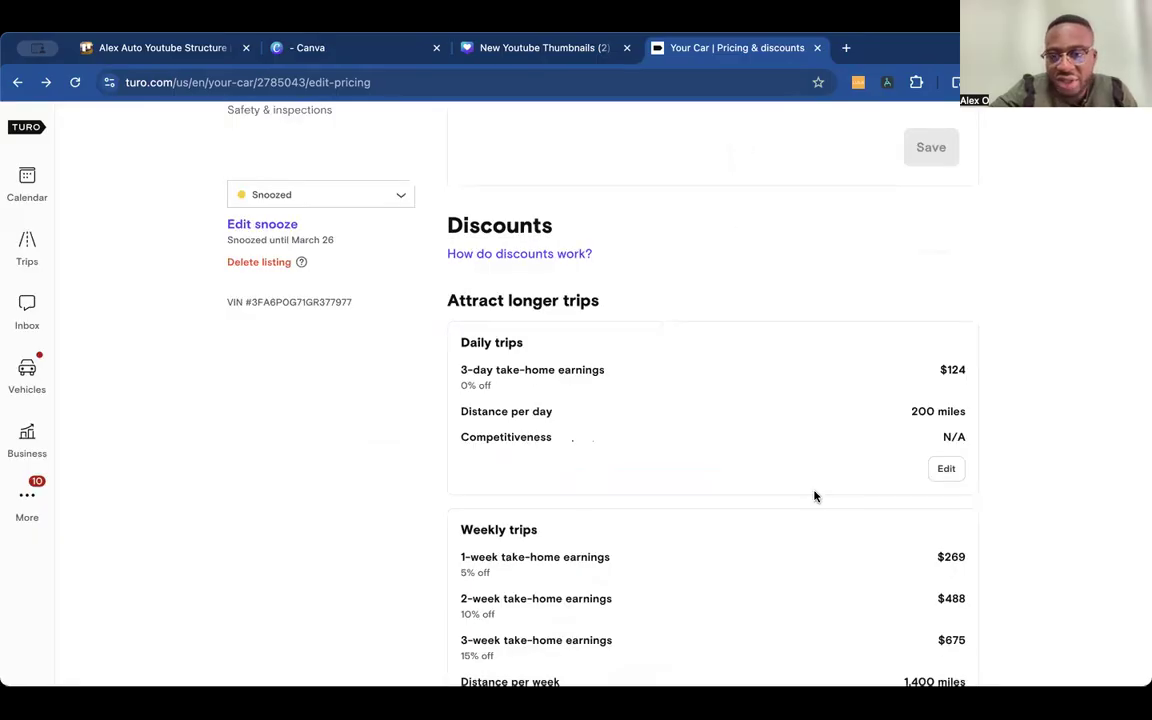
Open the Weekly trips discount settings, review the earnings and weekly distance, and save them without applying them to other cars.
{"action": "scroll", "coordinate": [815, 496], "scroll_direction": "down", "scroll_amount": 3}
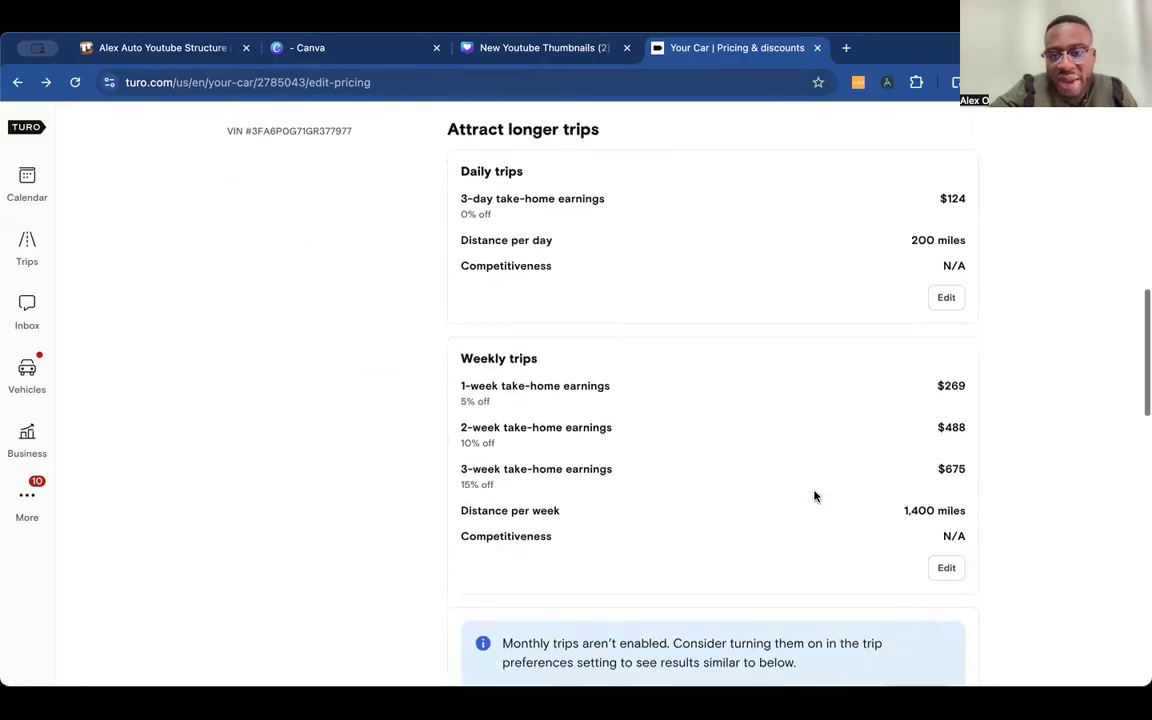
{"action": "left_click", "coordinate": [940, 570]}
{"action": "left_click", "coordinate": [727, 514]}
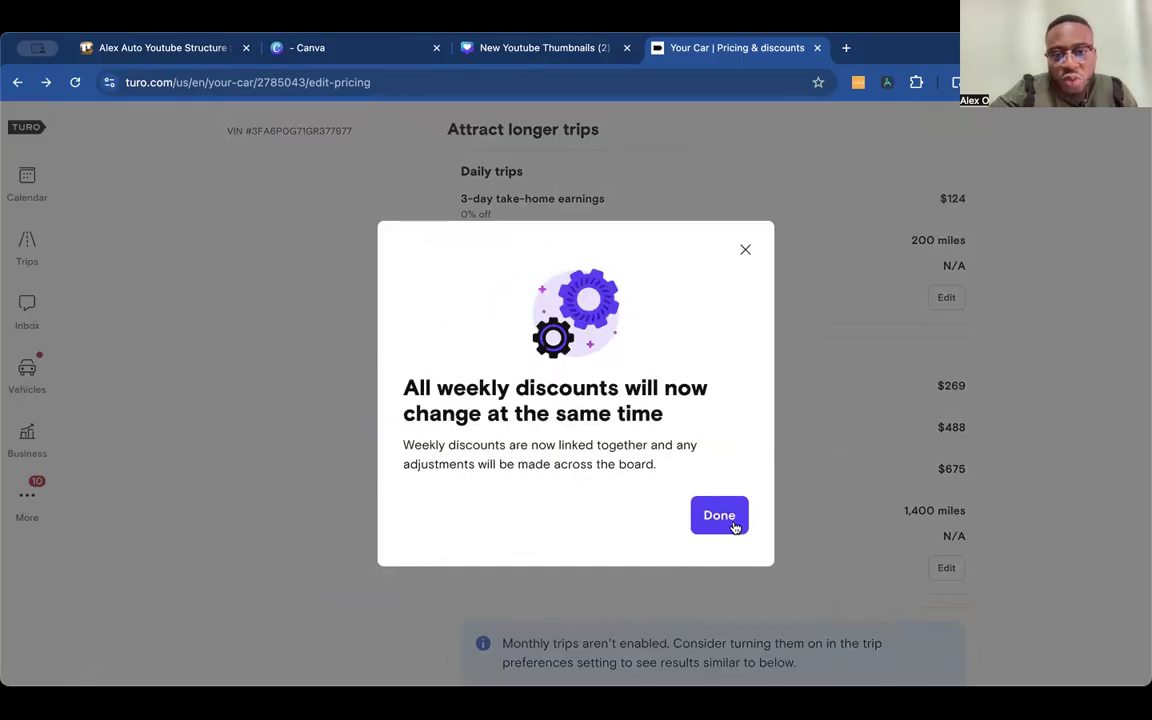
{"action": "left_click", "coordinate": [725, 517]}
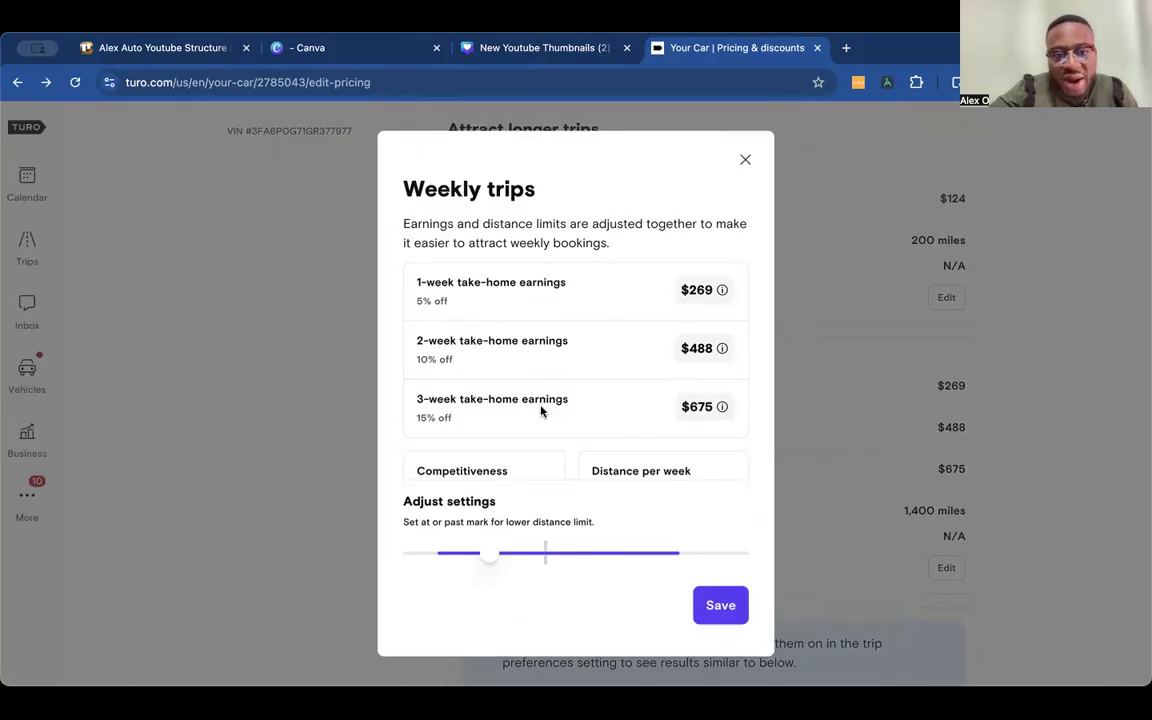
{"action": "scroll", "coordinate": [540, 410], "scroll_direction": "down", "scroll_amount": 2}
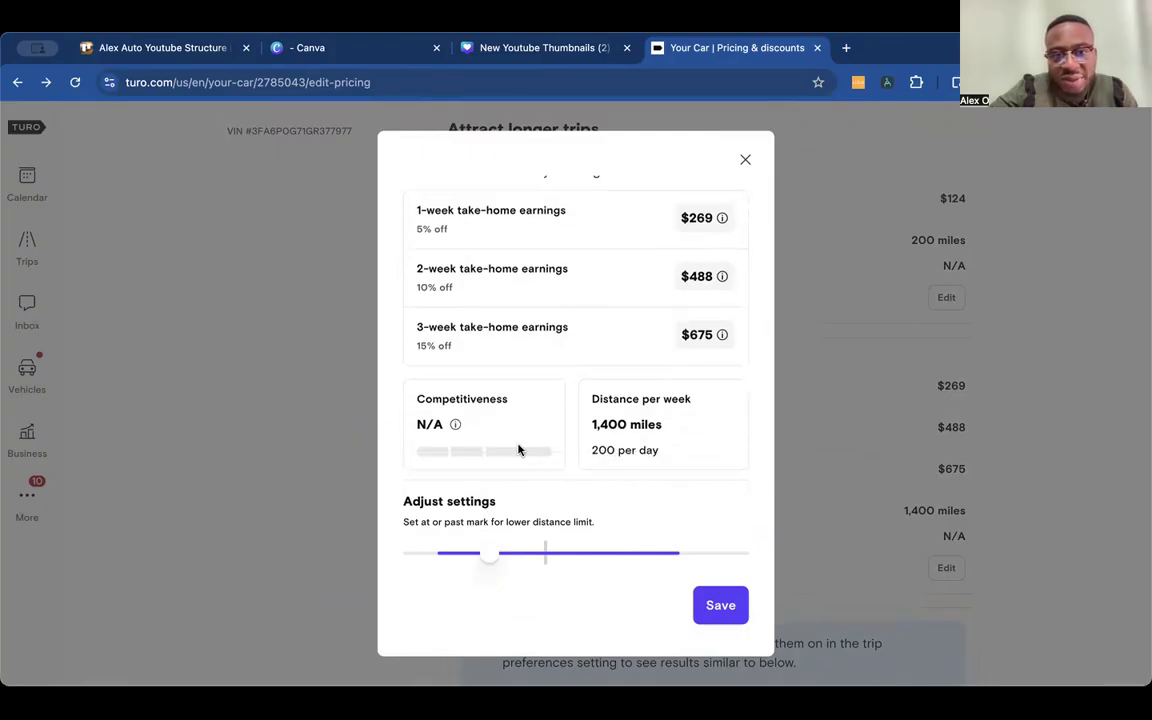
{"action": "scroll", "coordinate": [518, 450], "scroll_direction": "up", "scroll_amount": 2}
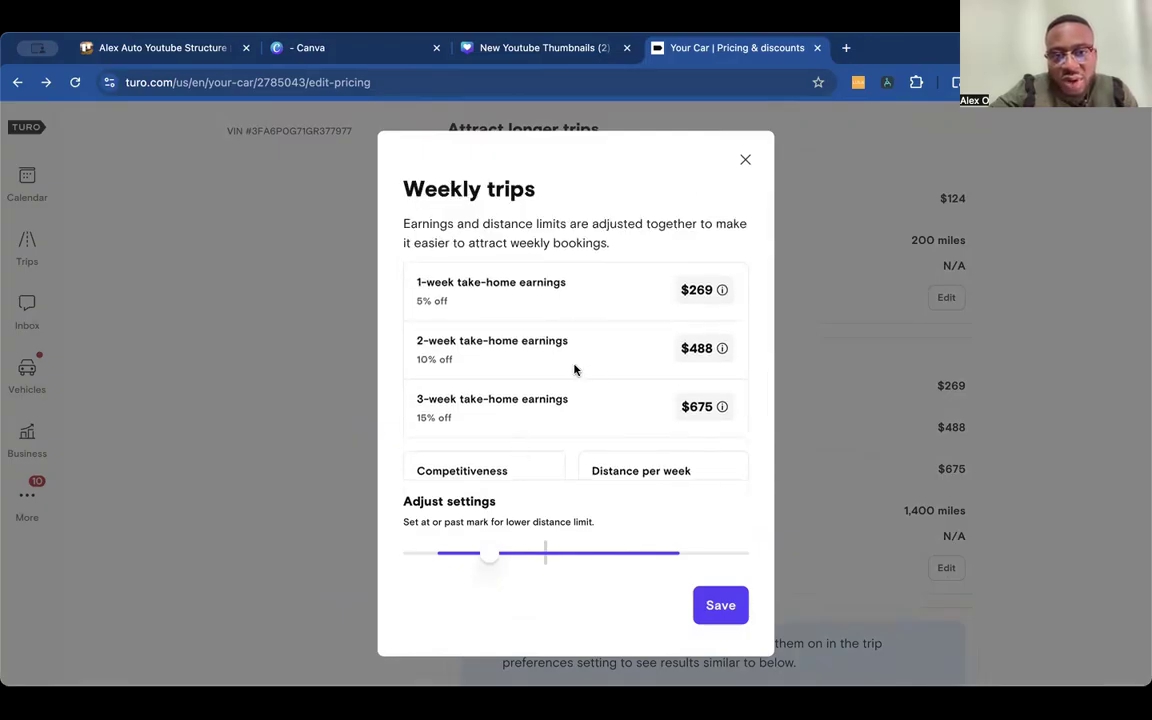
{"action": "left_click", "coordinate": [735, 594]}
{"action": "left_click", "coordinate": [736, 610]}
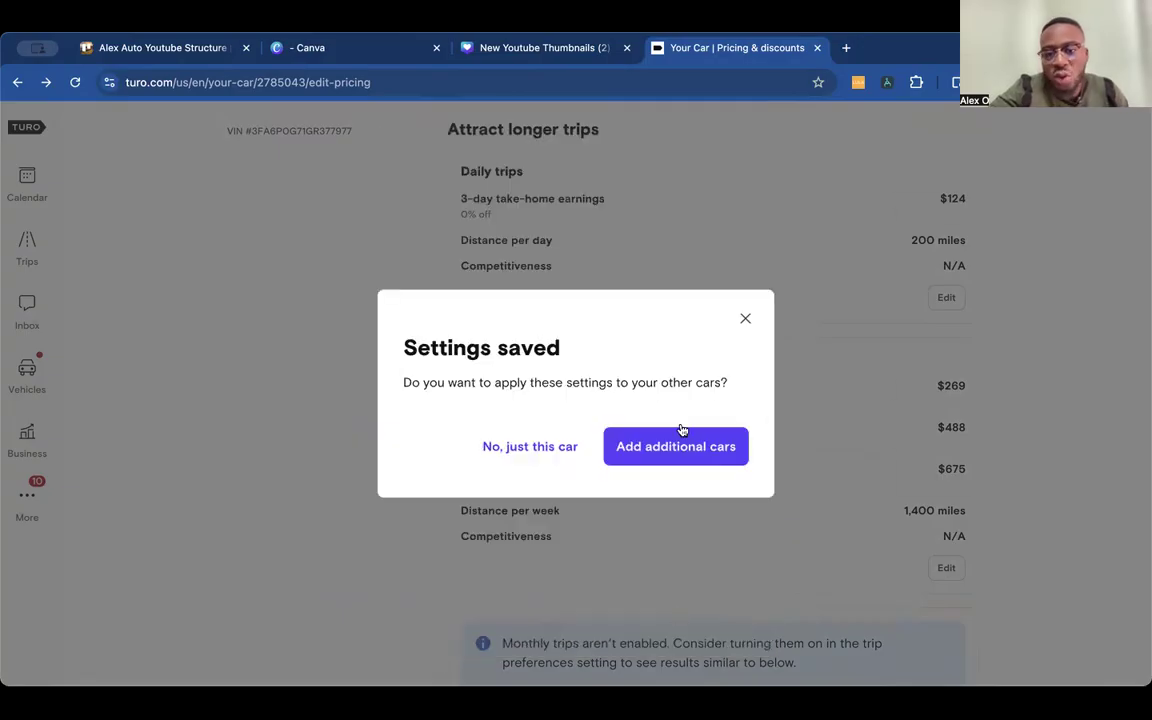
{"action": "left_click", "coordinate": [743, 319]}
Open the Ford Fusion's Trip preferences and look through the longest trip options without changing the selection.
{"action": "scroll", "coordinate": [650, 512], "scroll_direction": "up", "scroll_amount": 5}
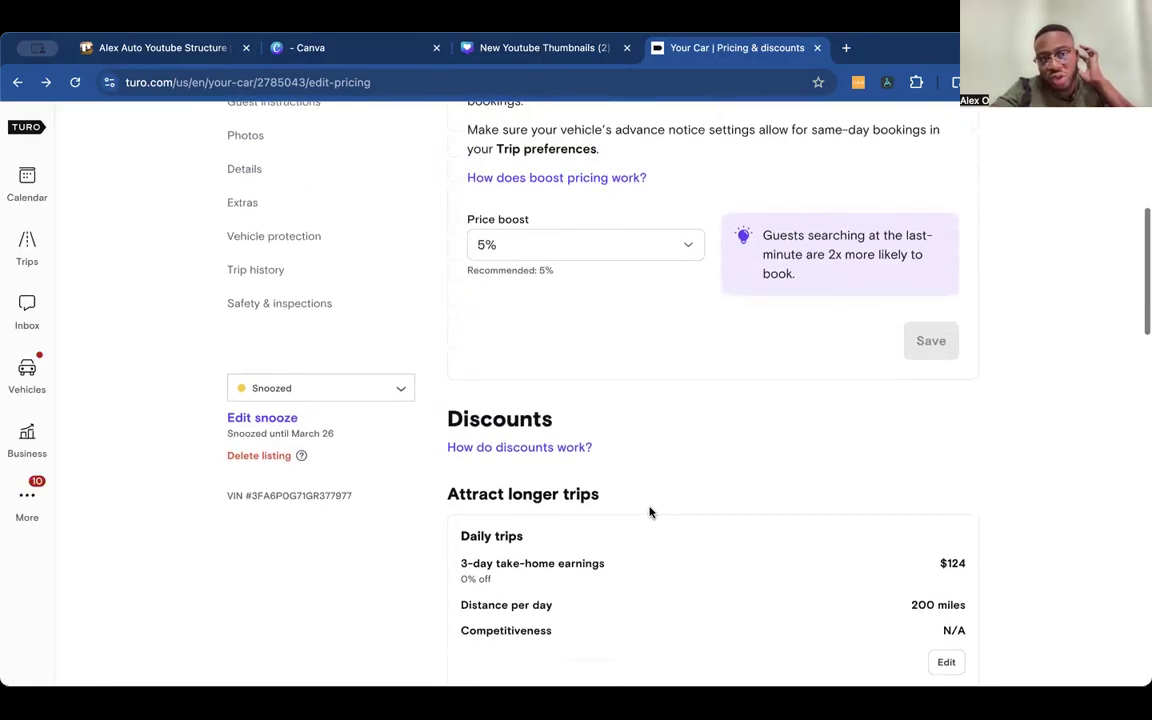
{"action": "scroll", "coordinate": [650, 512], "scroll_direction": "up", "scroll_amount": 5}
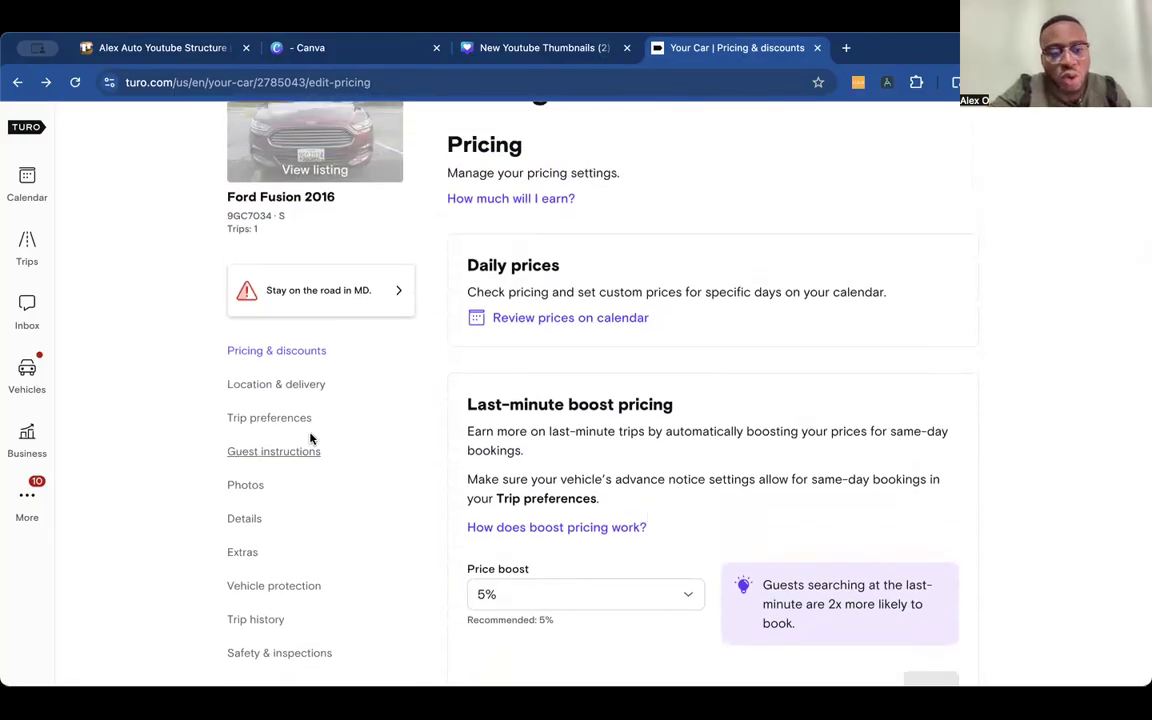
{"action": "left_click", "coordinate": [298, 419]}
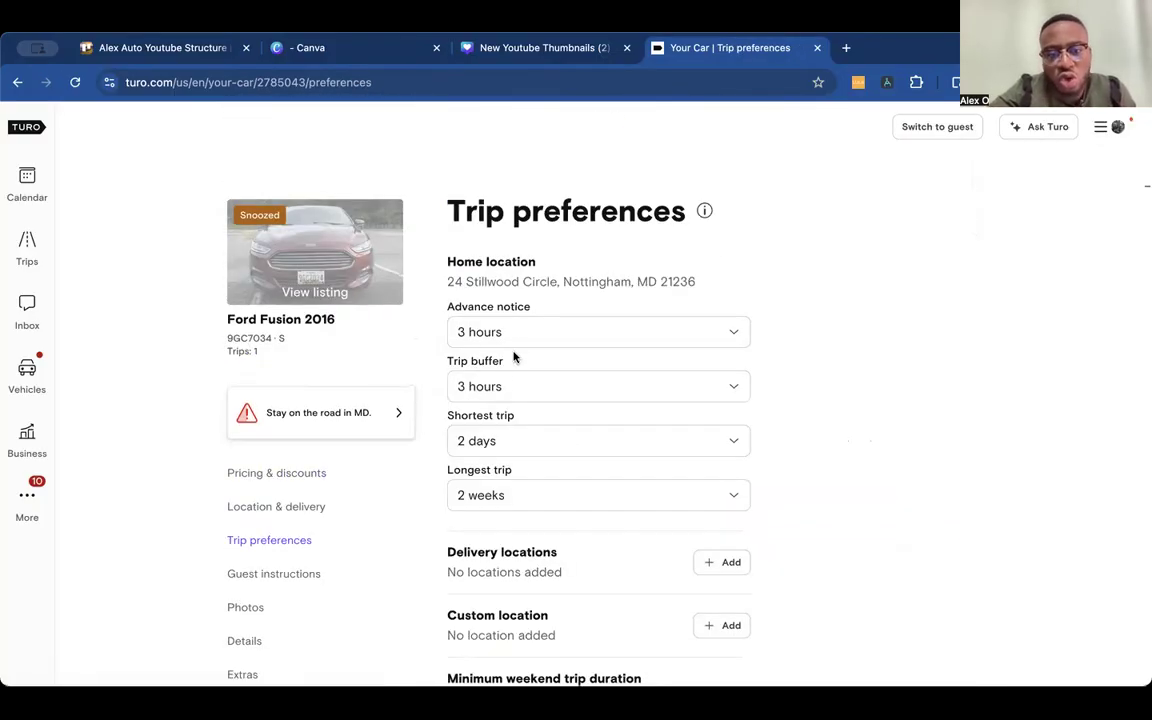
{"action": "left_click", "coordinate": [487, 494]}
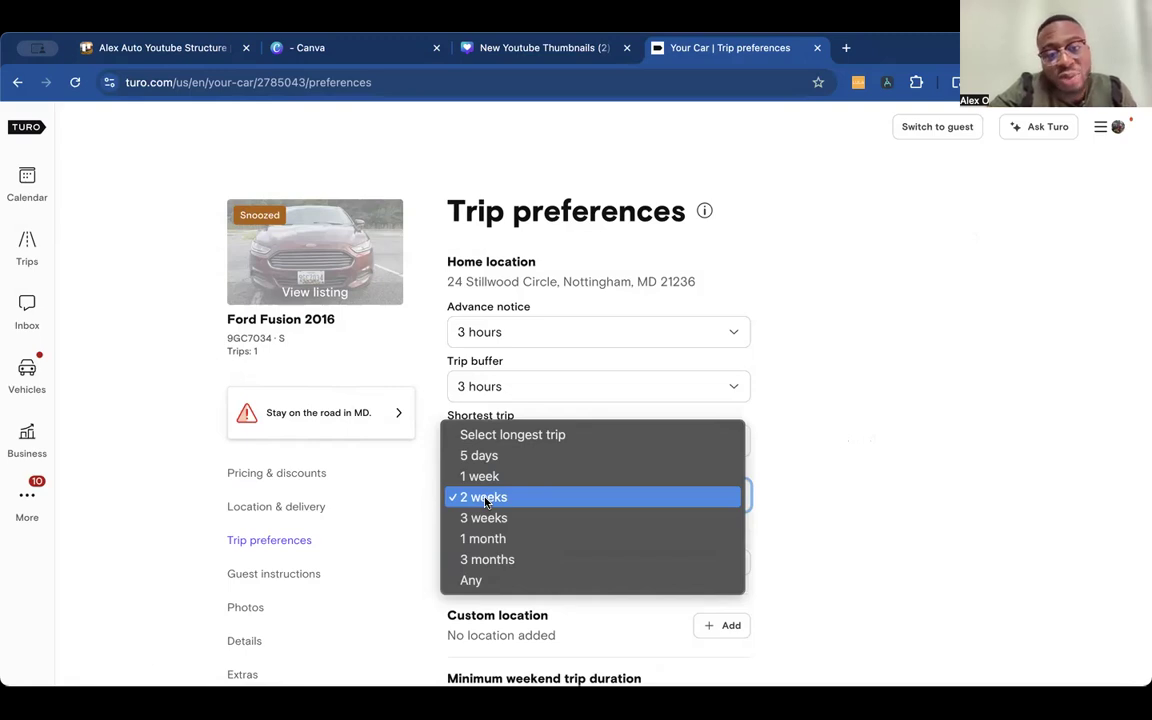
{"action": "left_click", "coordinate": [828, 481]}
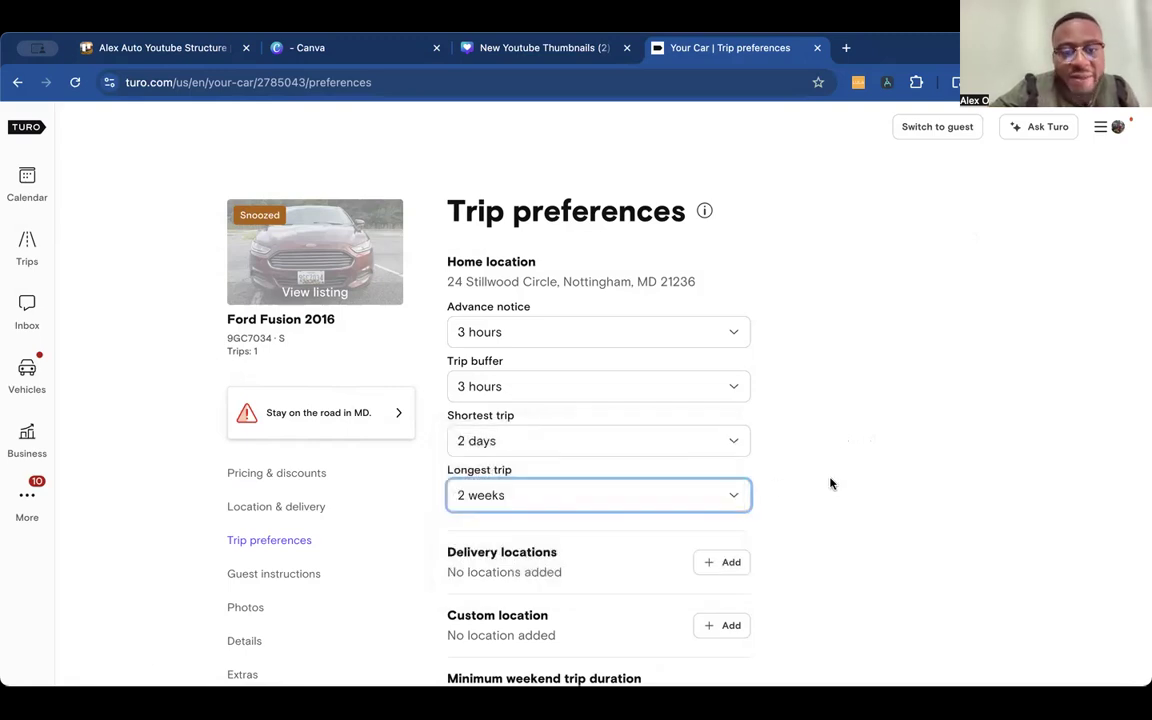
{"action": "left_click", "coordinate": [727, 499]}
{"action": "left_click", "coordinate": [789, 460]}
Go back to Pricing & discounts and examine the weekly and monthly trip discounts and the non-refundable discount.
{"action": "left_click", "coordinate": [318, 476]}
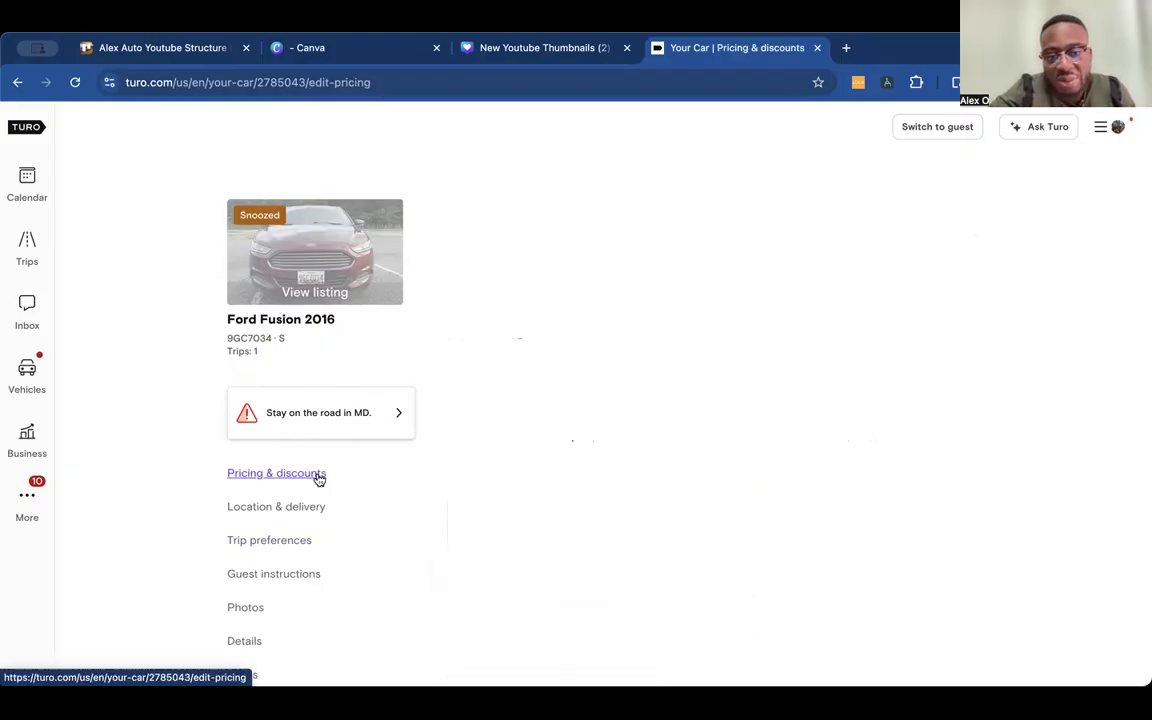
{"action": "scroll", "coordinate": [579, 532], "scroll_direction": "down", "scroll_amount": 3}
{"action": "scroll", "coordinate": [579, 537], "scroll_direction": "down", "scroll_amount": 5}
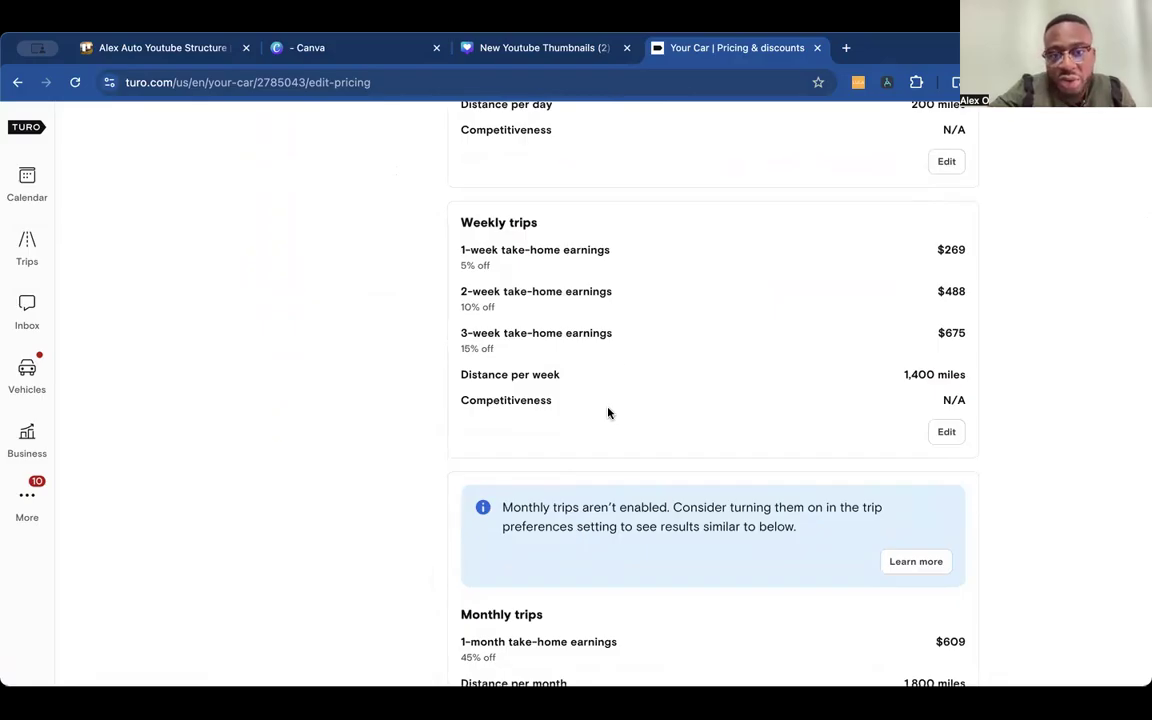
{"action": "scroll", "coordinate": [520, 360], "scroll_direction": "down", "scroll_amount": 2}
{"action": "scroll", "coordinate": [524, 386], "scroll_direction": "up", "scroll_amount": 2}
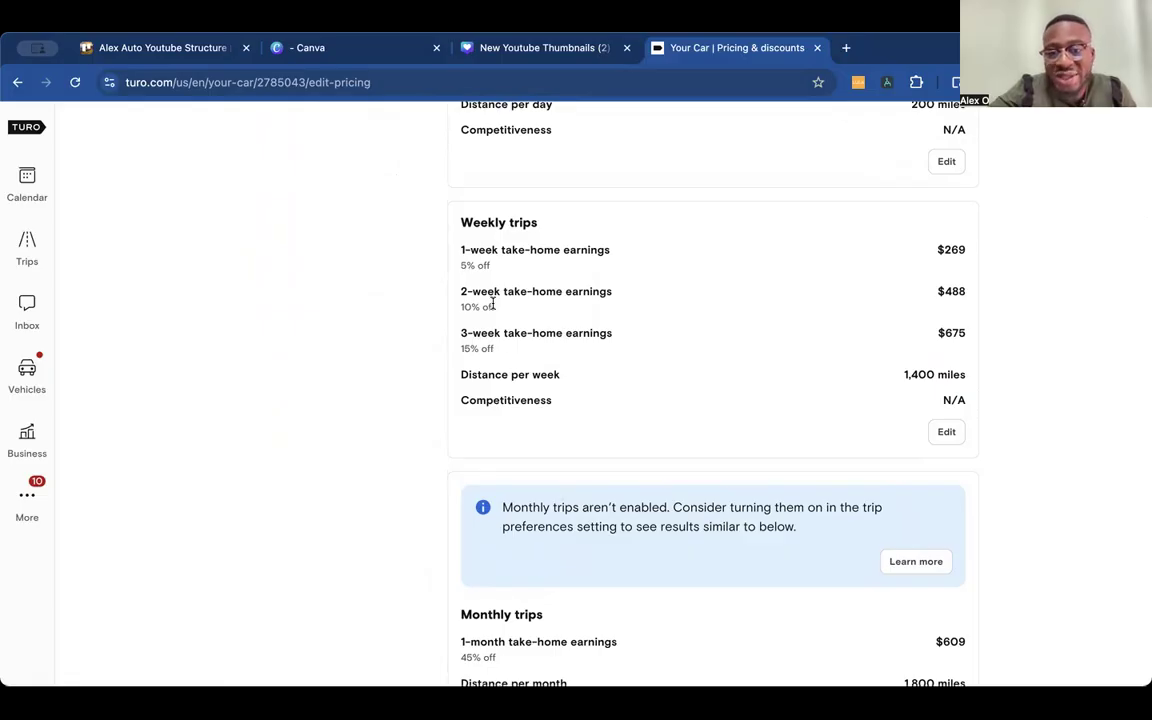
{"action": "scroll", "coordinate": [511, 363], "scroll_direction": "down", "scroll_amount": 6}
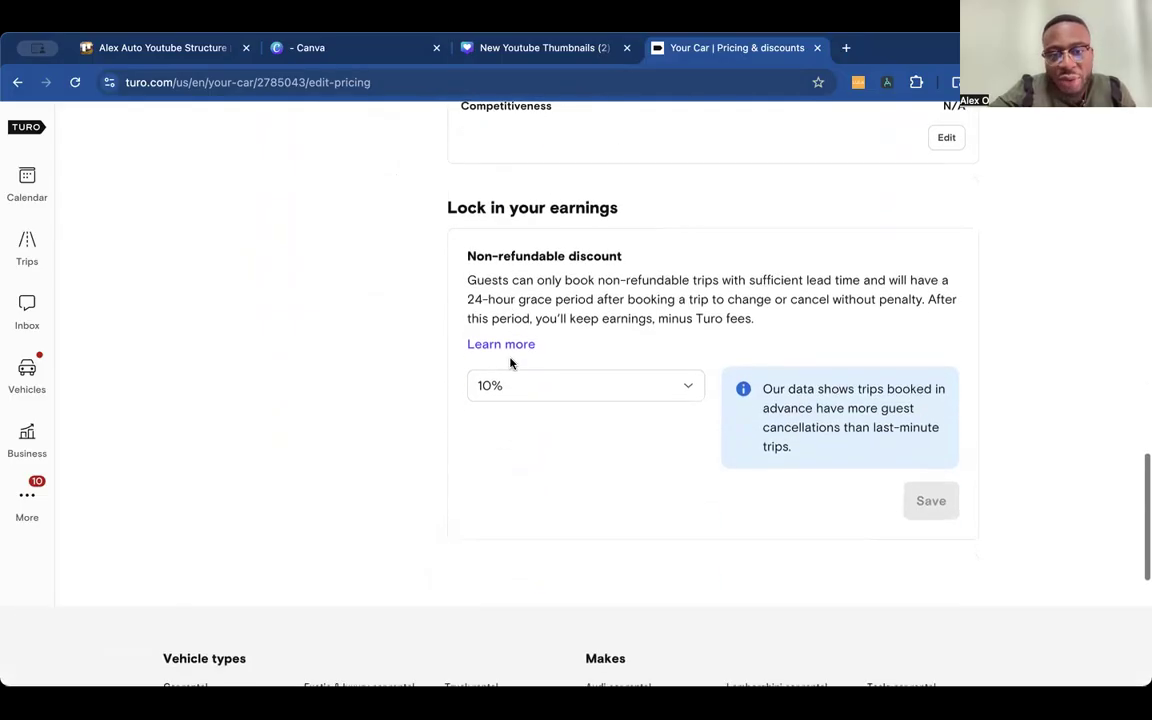
{"action": "scroll", "coordinate": [511, 363], "scroll_direction": "up", "scroll_amount": 2}
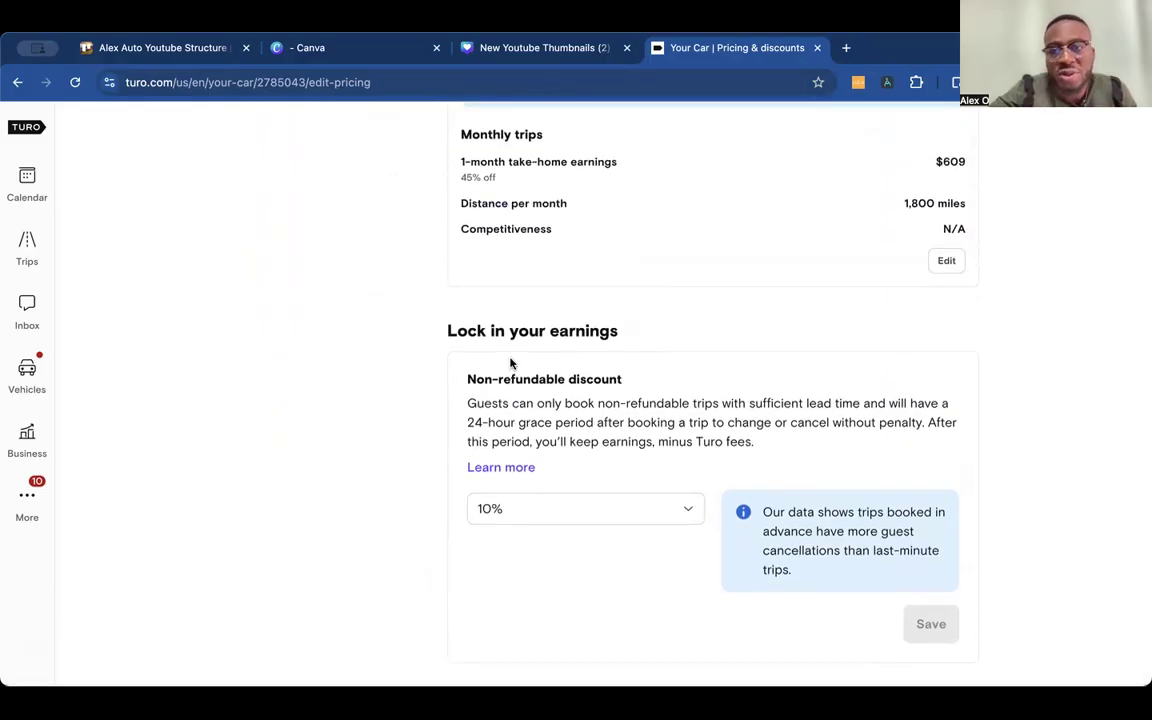
{"action": "scroll", "coordinate": [511, 363], "scroll_direction": "up", "scroll_amount": 15}
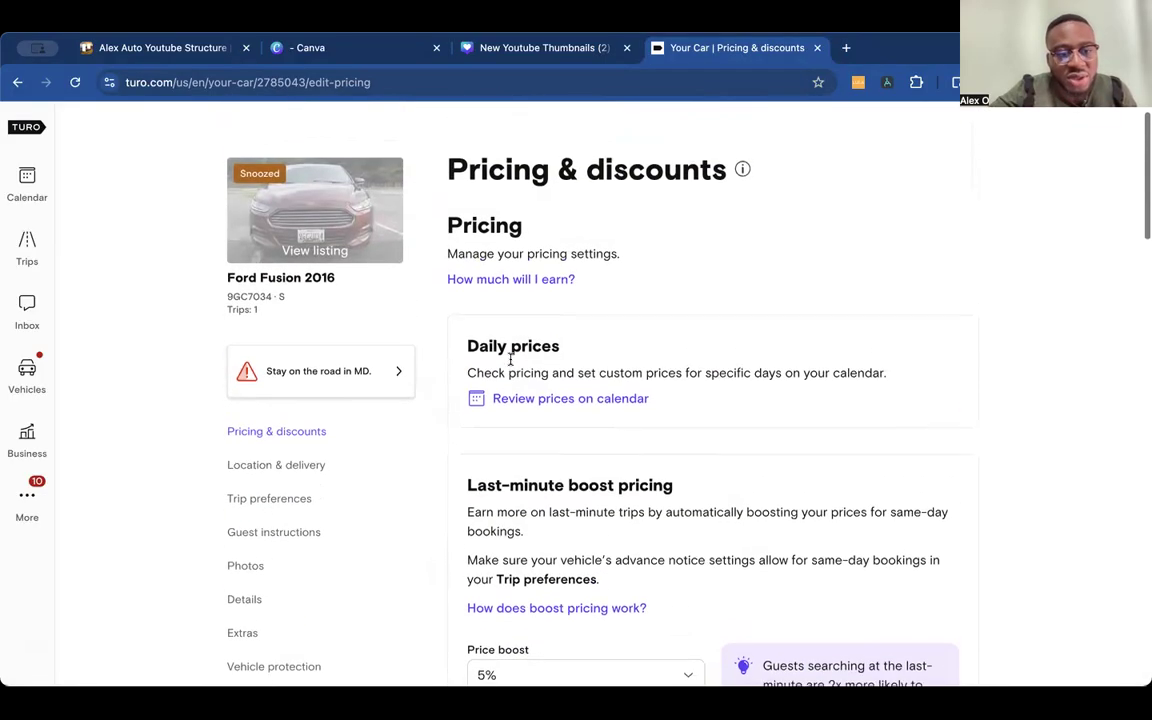
Open Location & delivery, view the popular delivery locations around Baltimore on the map, and return to Pricing & discounts.
{"action": "scroll", "coordinate": [511, 361], "scroll_direction": "down", "scroll_amount": 4}
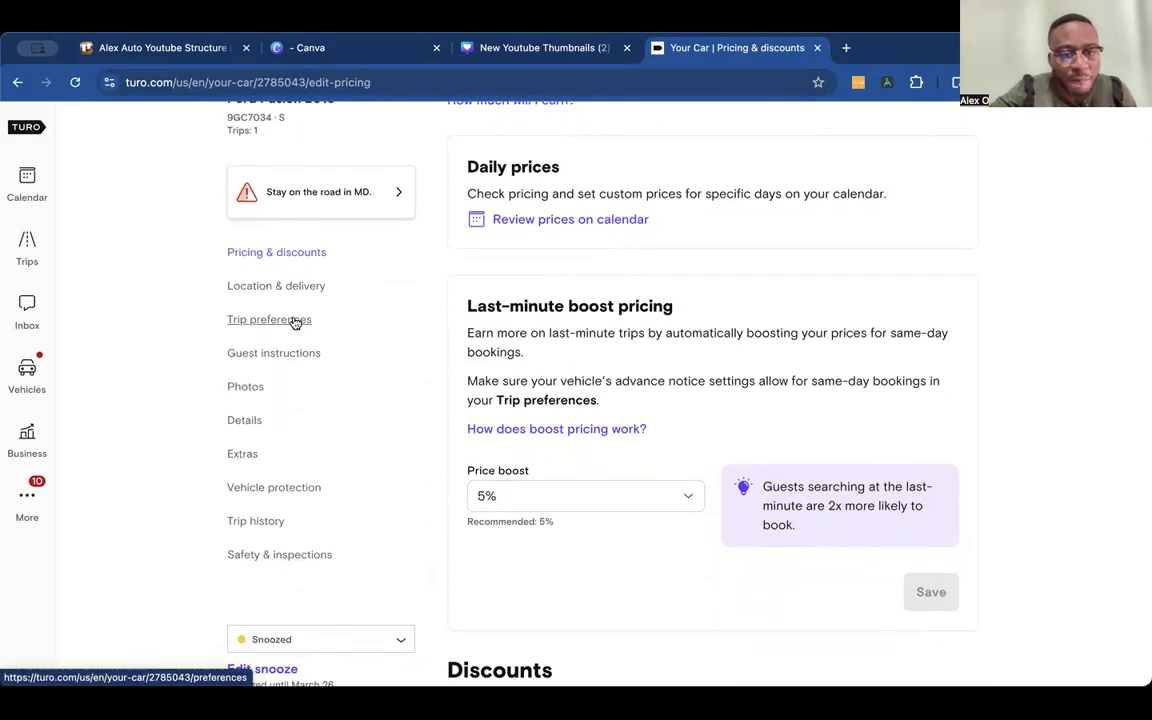
{"action": "left_click", "coordinate": [301, 286]}
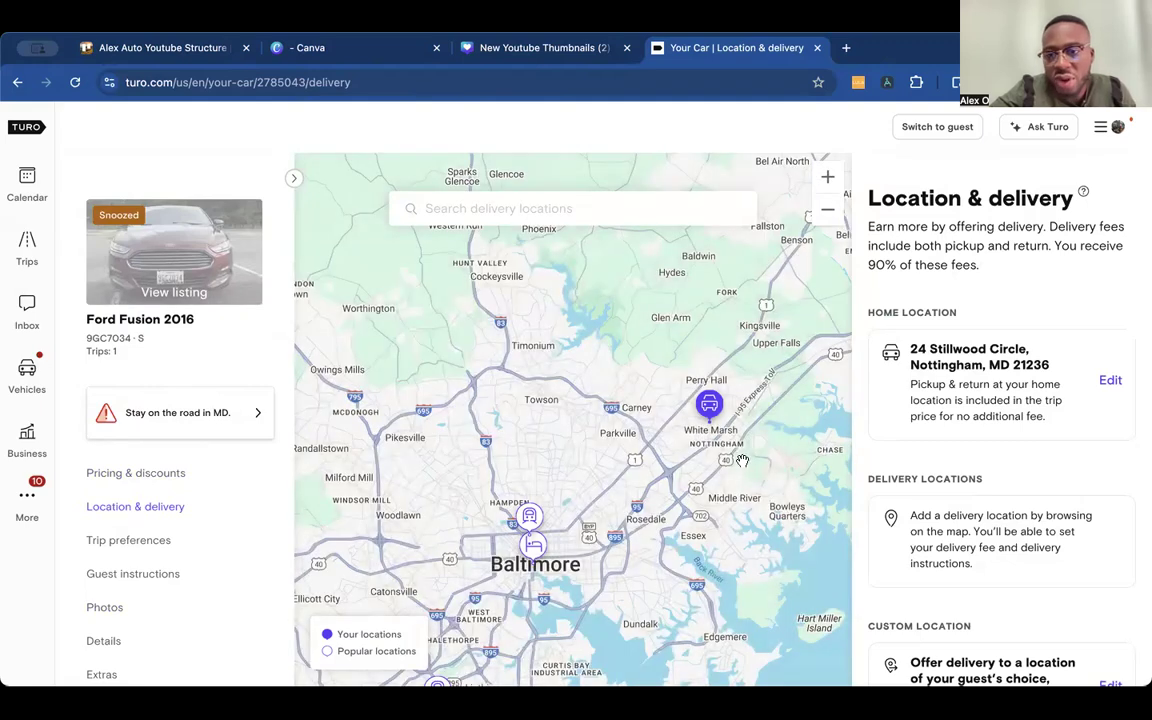
{"action": "scroll", "coordinate": [952, 547], "scroll_direction": "down", "scroll_amount": 2}
{"action": "left_click_drag", "start_coordinate": [545, 561], "coordinate": [649, 374]}
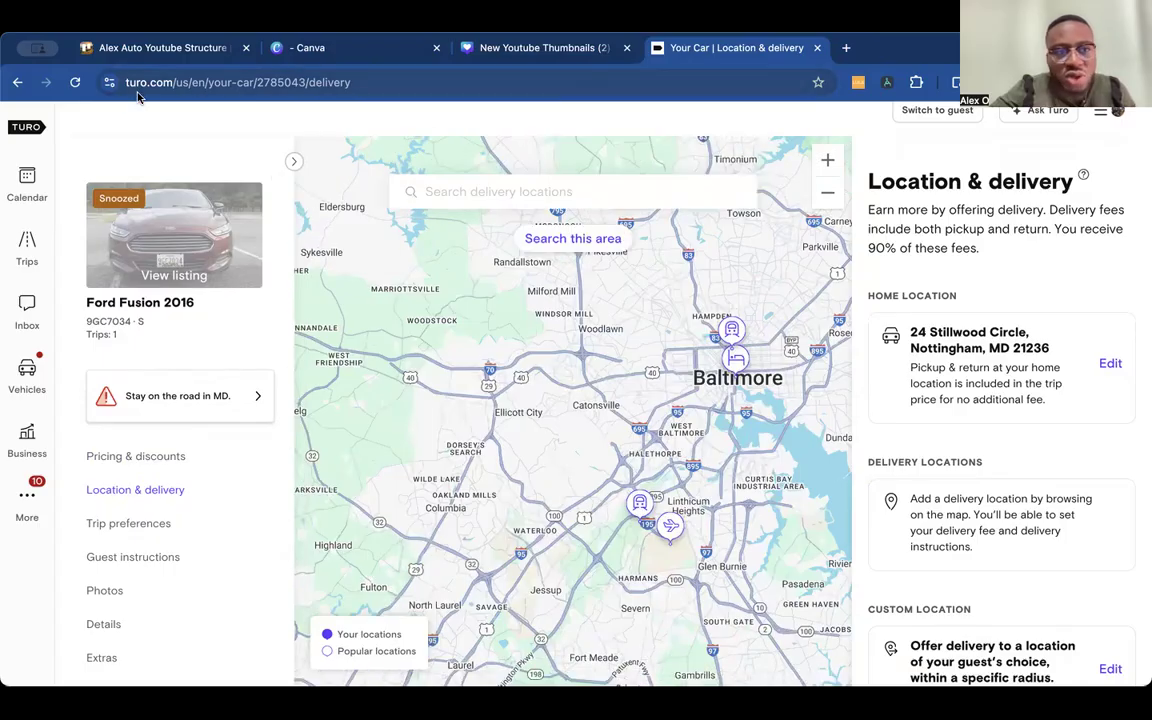
{"action": "left_click", "coordinate": [18, 83]}
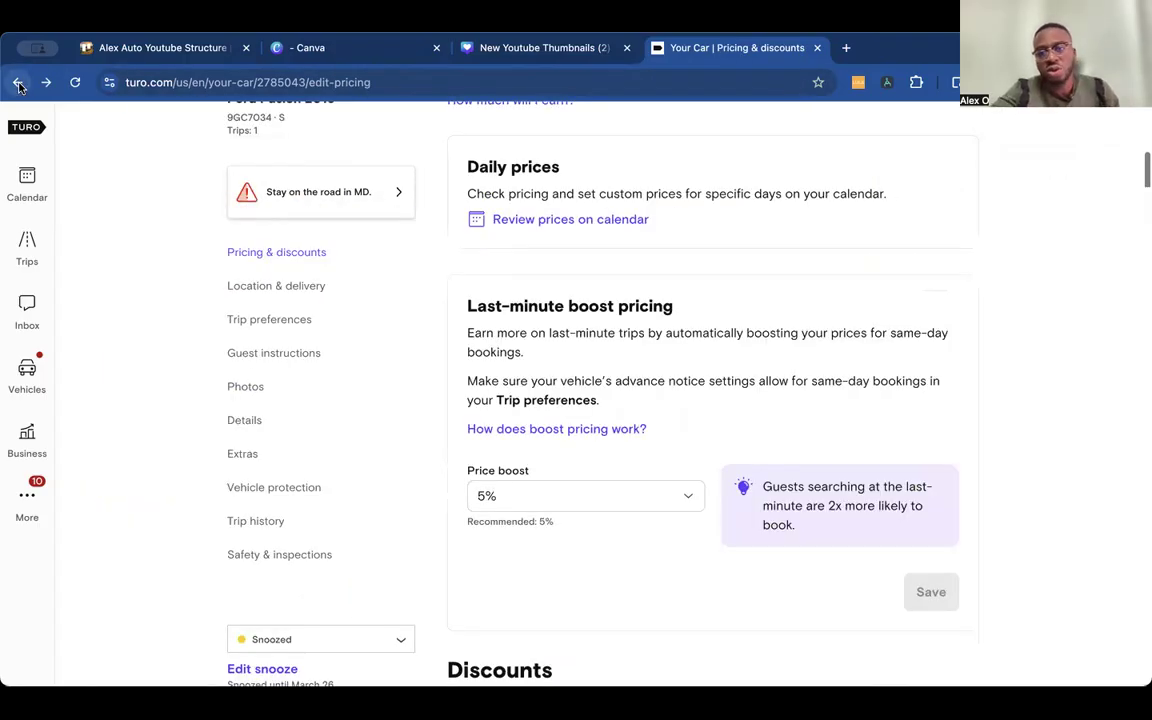